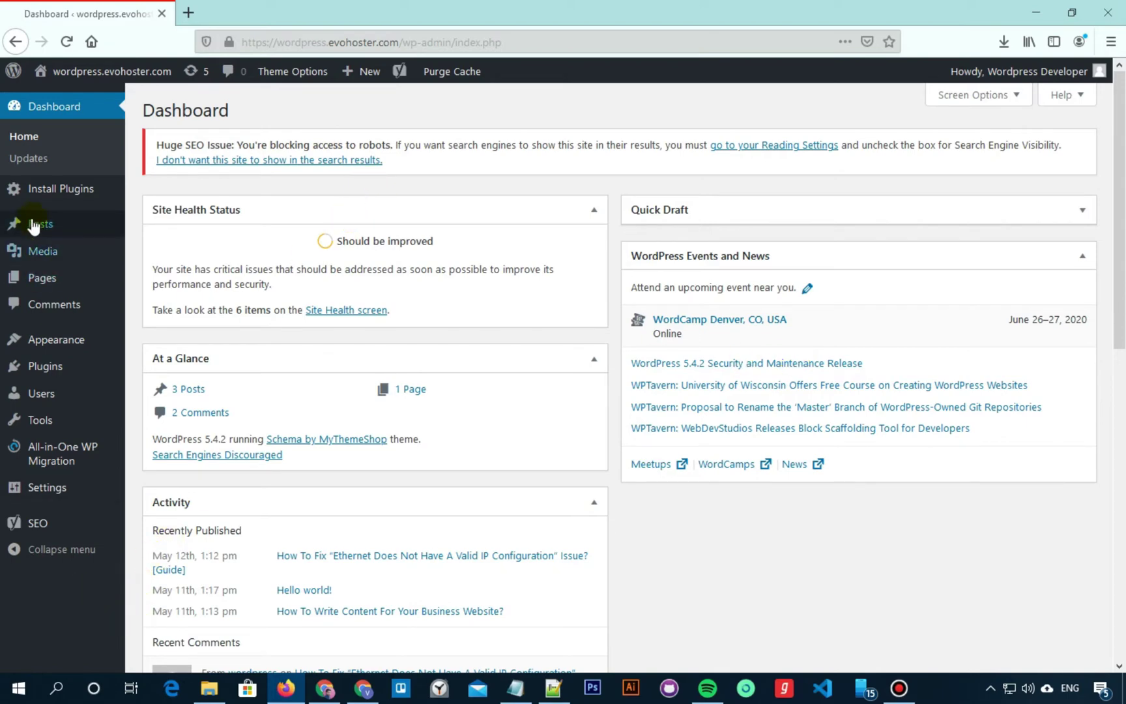
Step: Open the "Hello world!" post for editing from the list of all posts
mouse_move(33, 227)
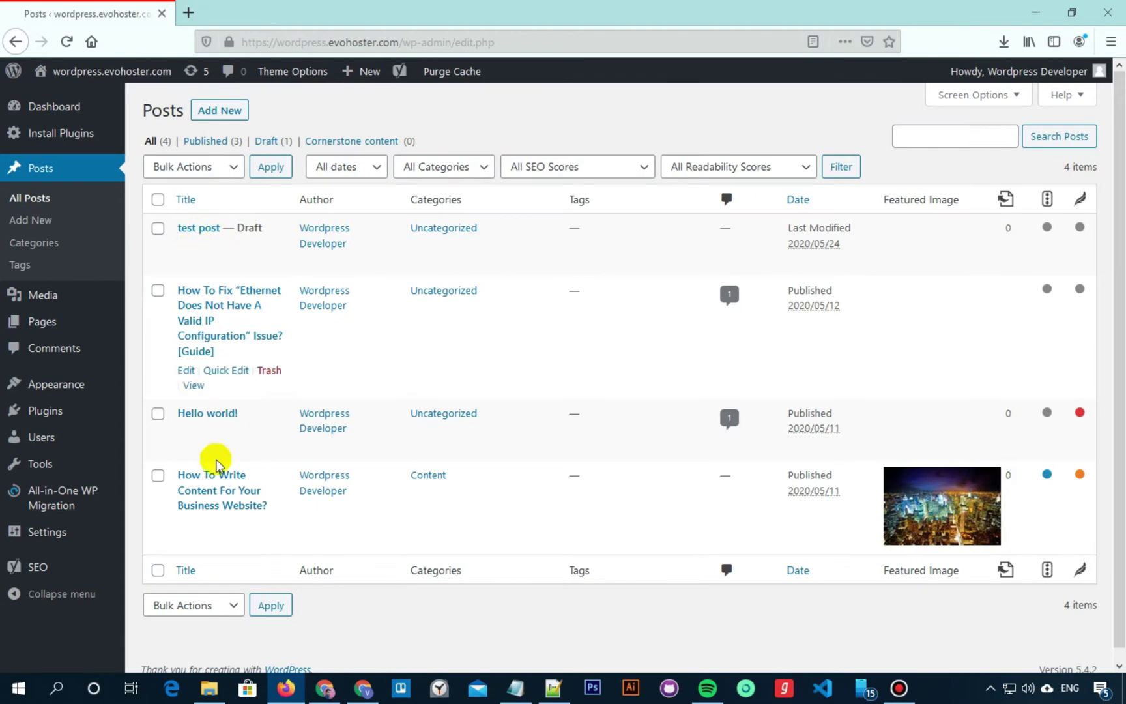
mouse_move(255, 422)
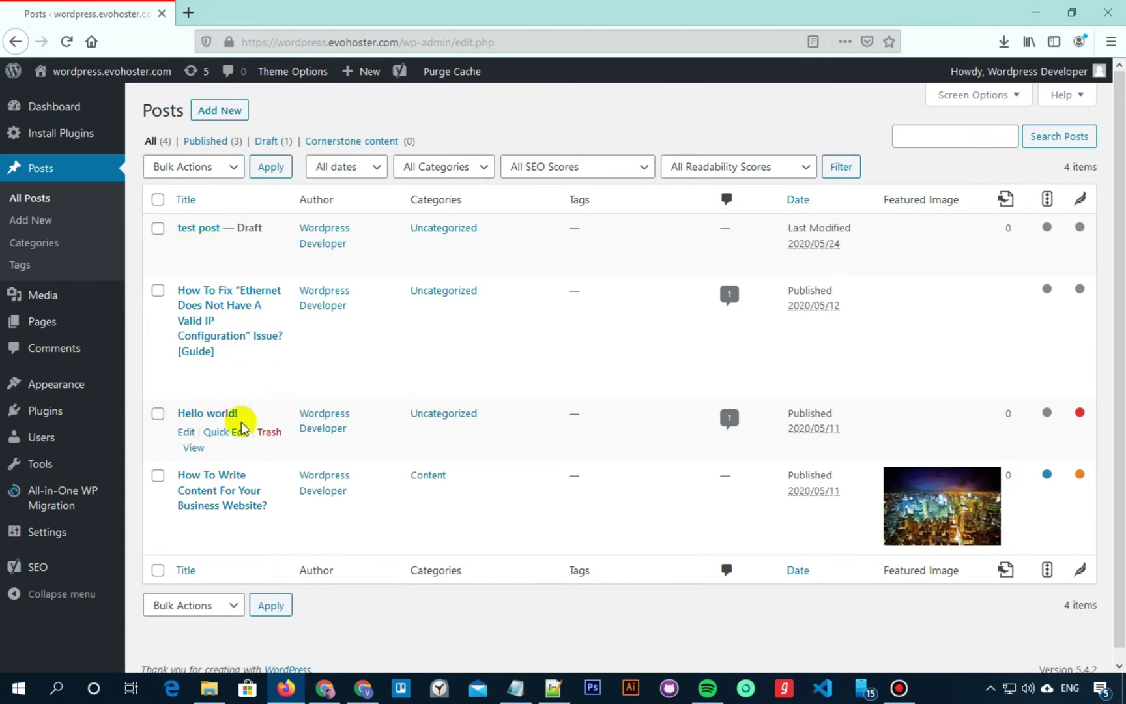
left_click(185, 432)
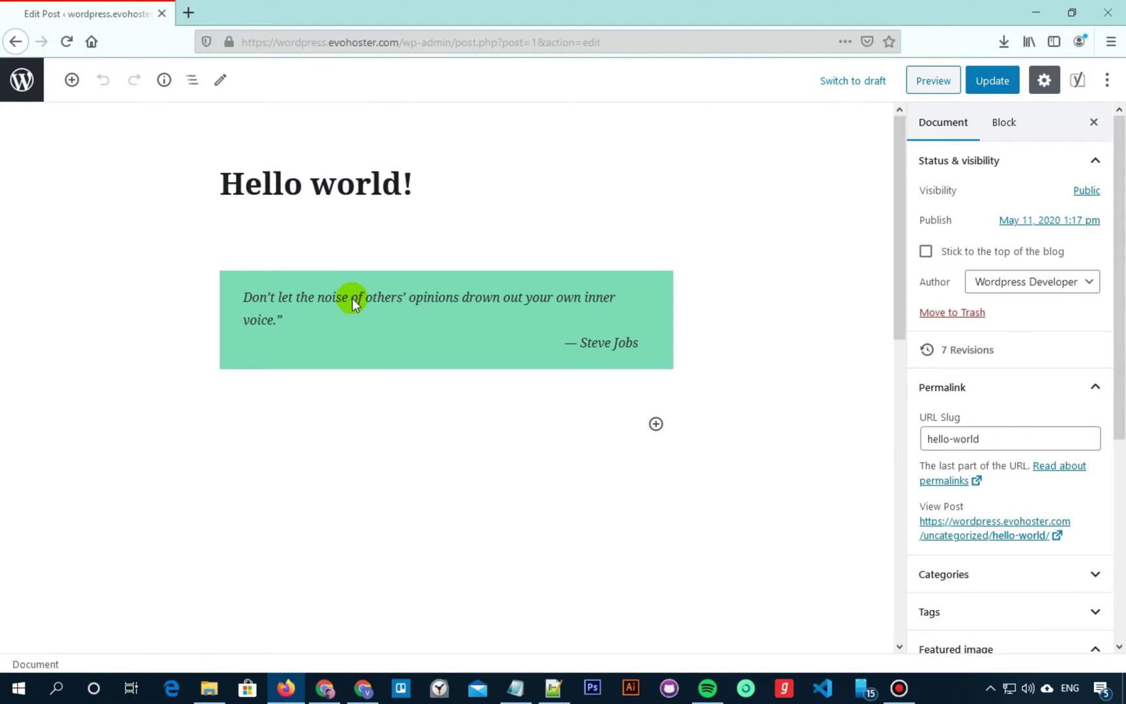
Step: Select the green quote block in the post and look through its block options
left_click(457, 323)
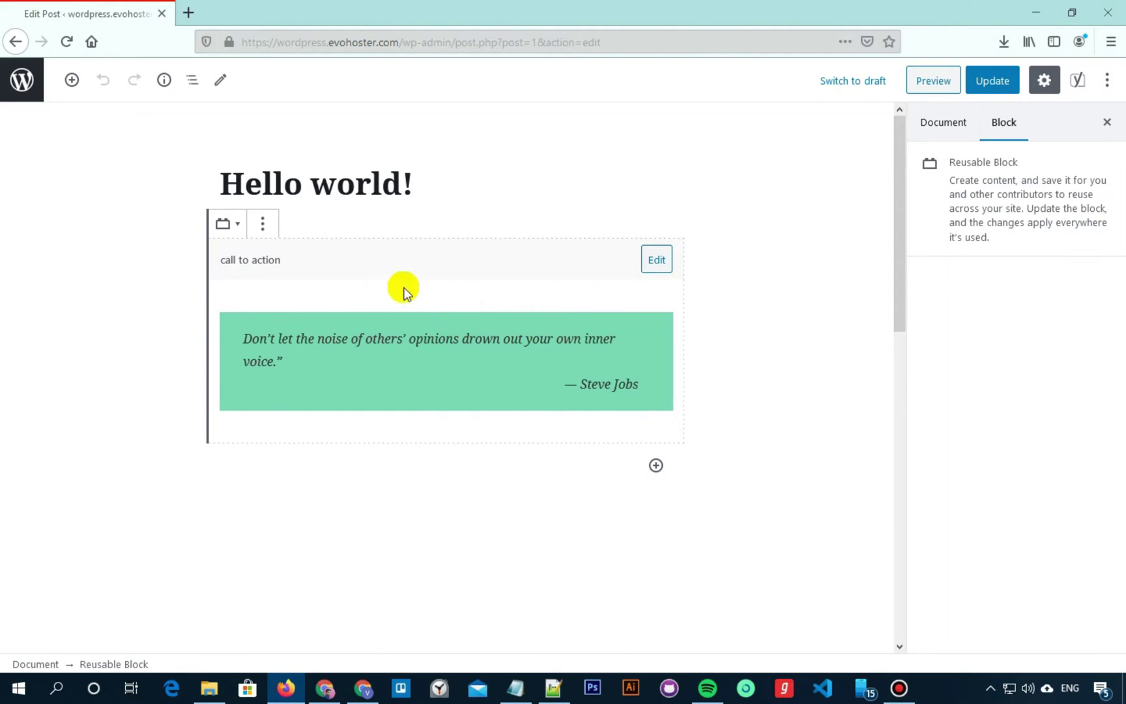
left_click(263, 224)
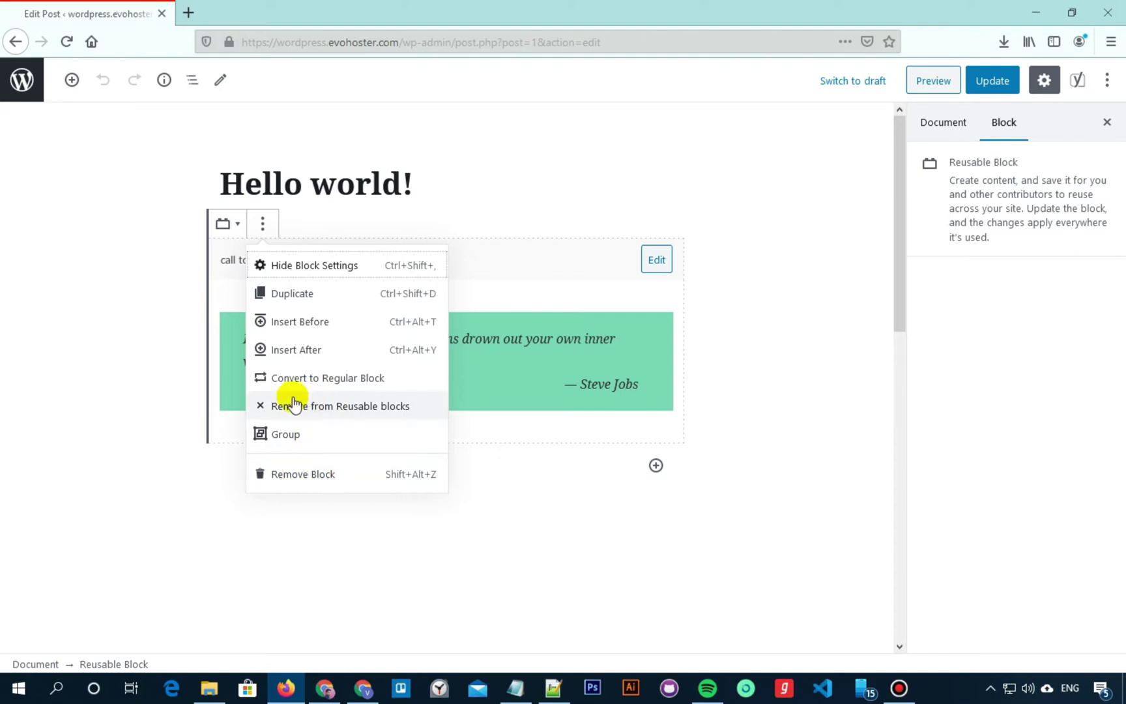
left_click(510, 381)
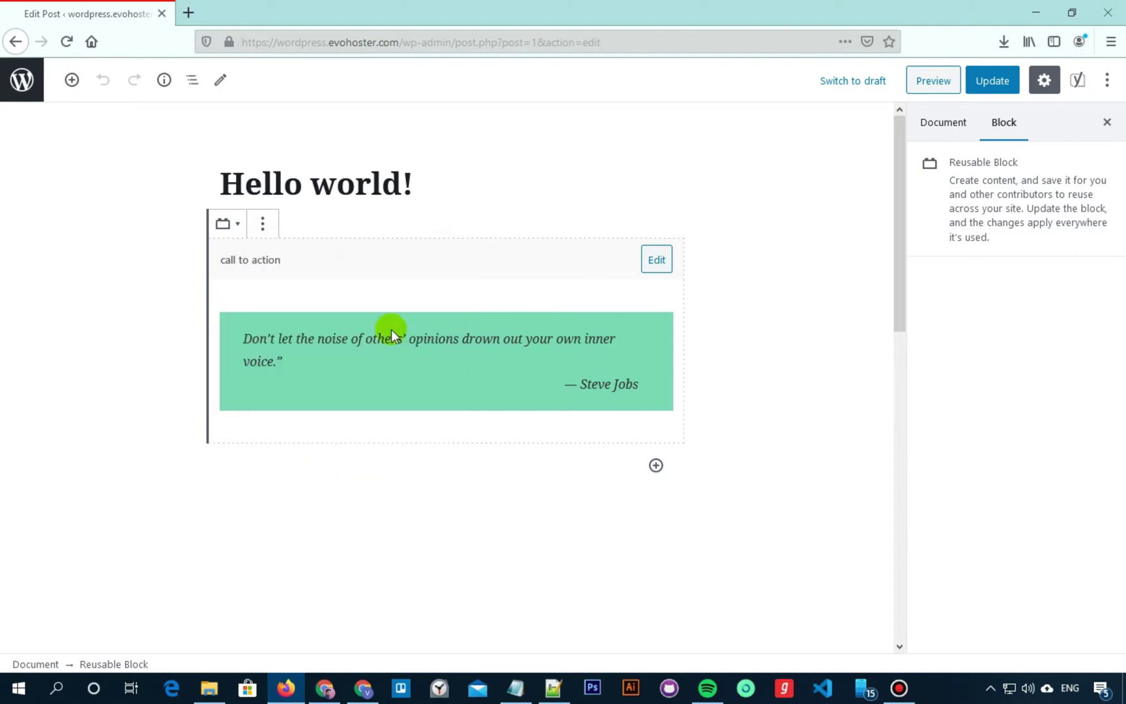
Step: Find the reusable blocks among the insertable blocks and open the page for managing all of them
left_click(72, 80)
scroll(150, 307, "down", 3)
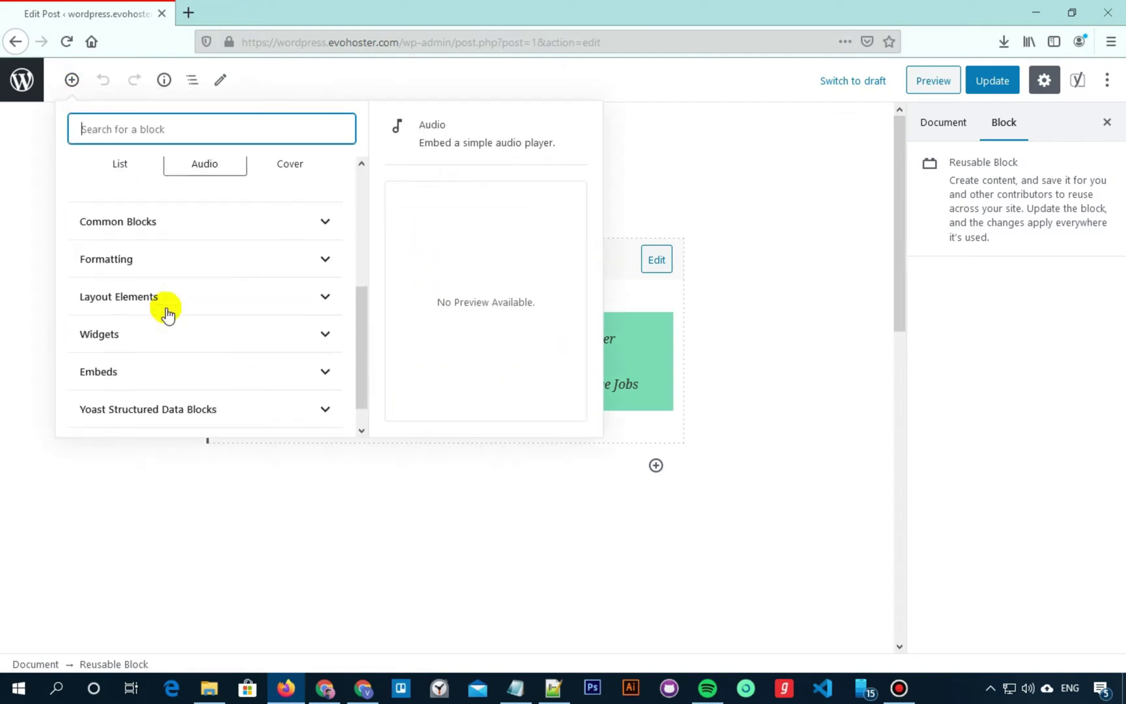
scroll(165, 312, "down", 1)
left_click(151, 420)
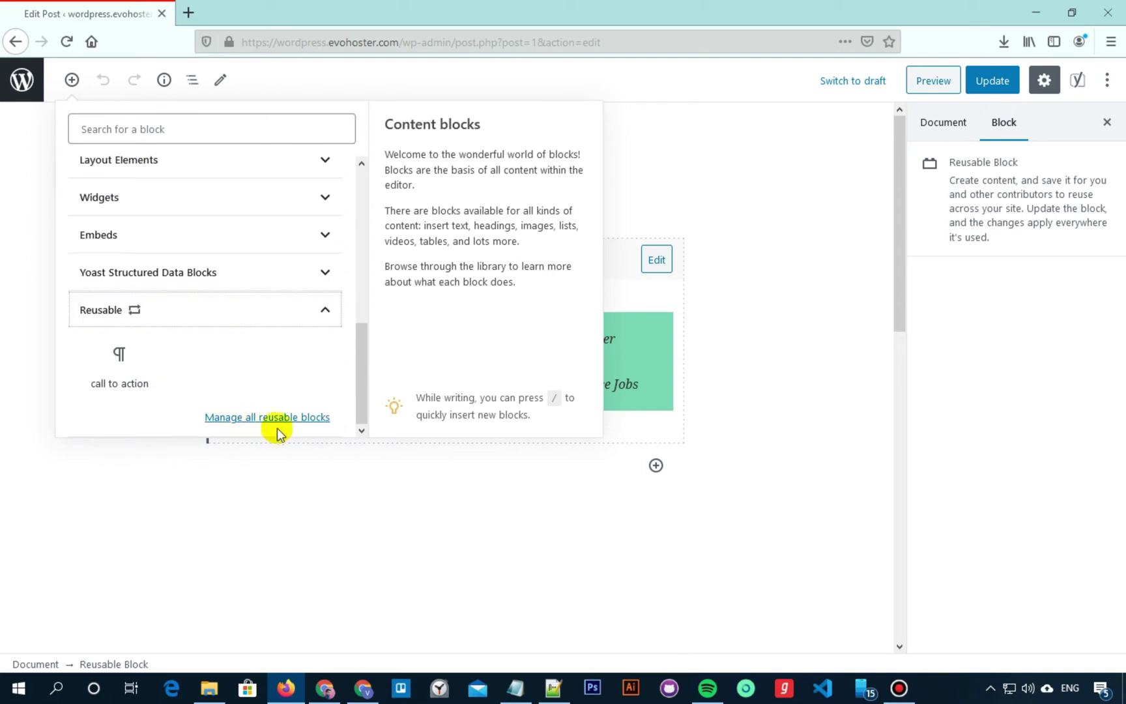
mouse_move(141, 364)
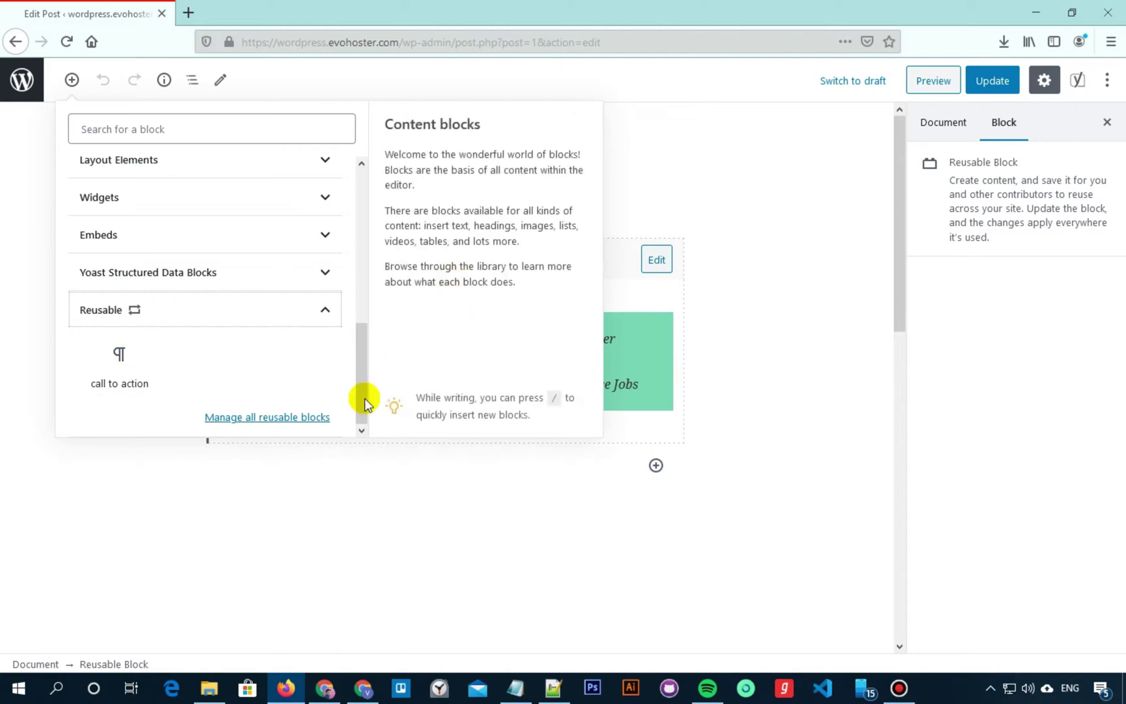
left_click(286, 417)
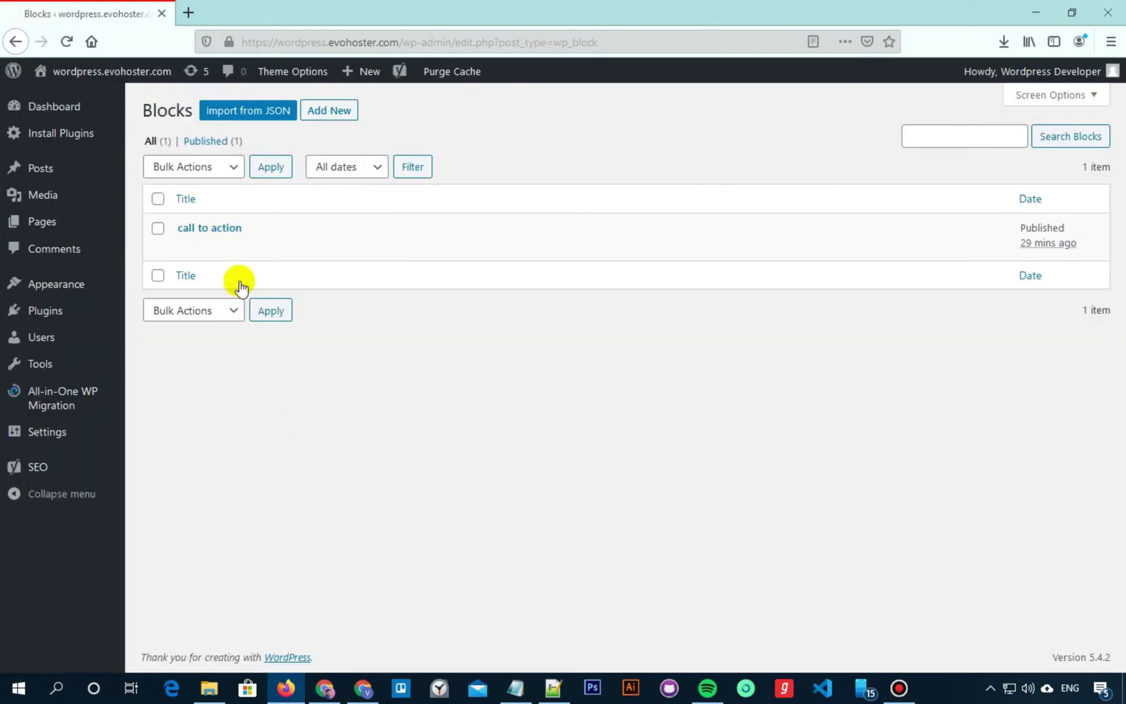
Step: Export the "call to action" block as JSON, save the file call-to-action.json and check it in the downloads
mouse_move(193, 238)
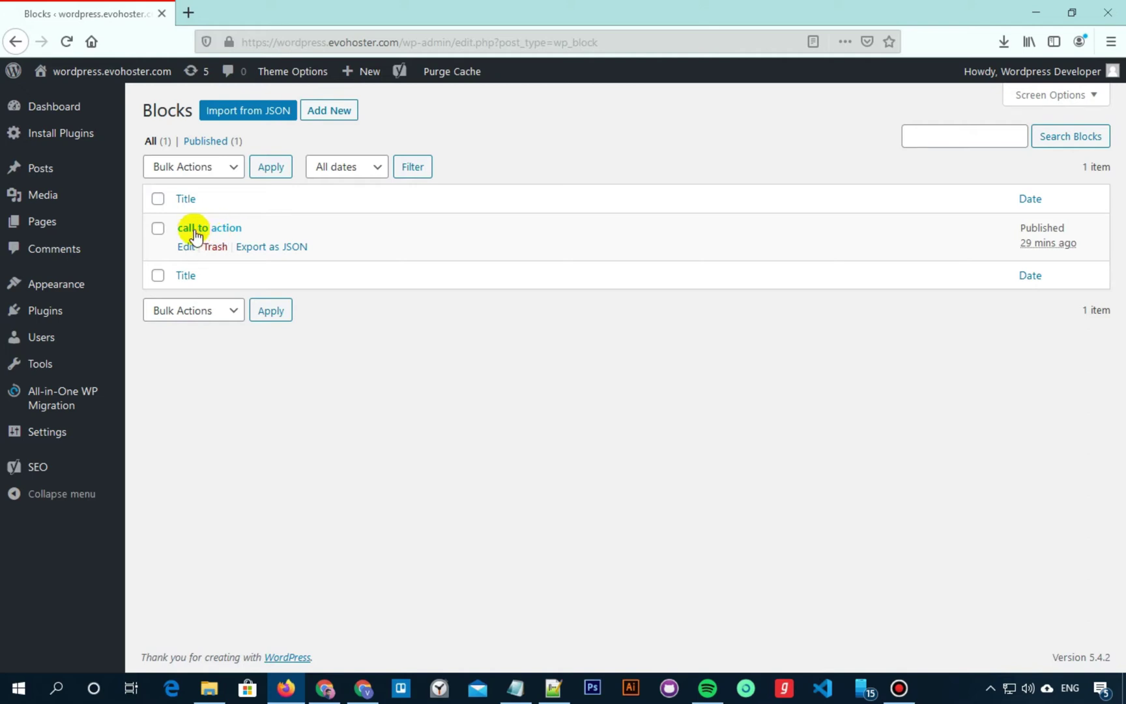
left_click(273, 251)
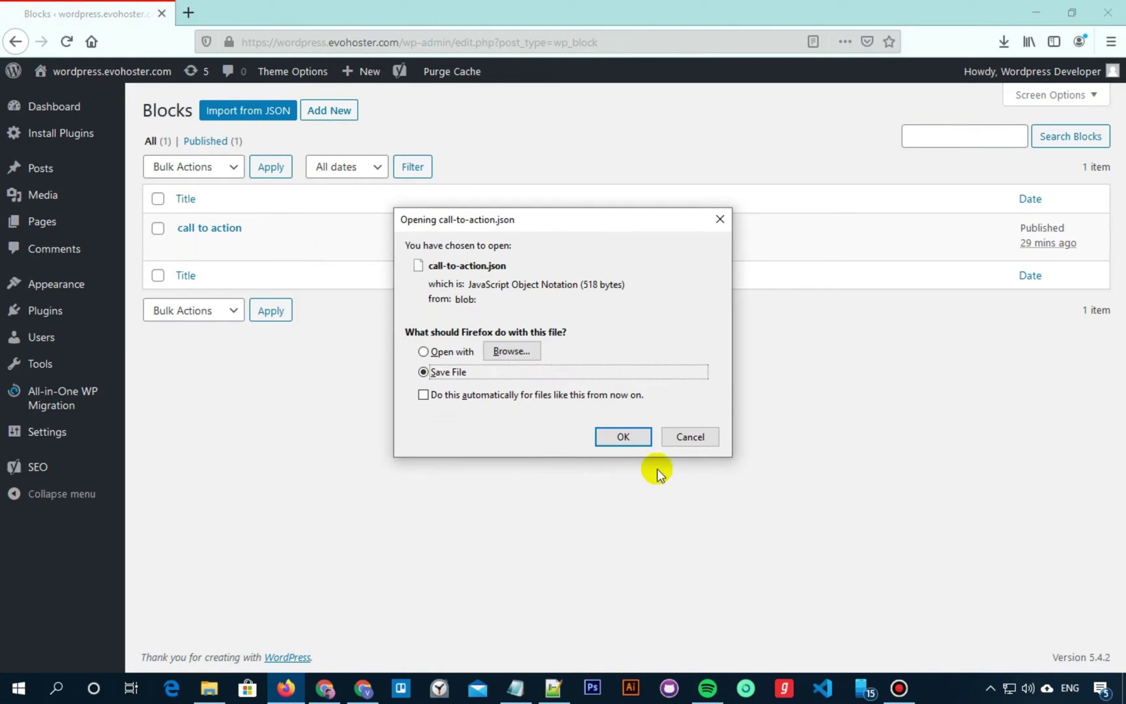
left_click(625, 437)
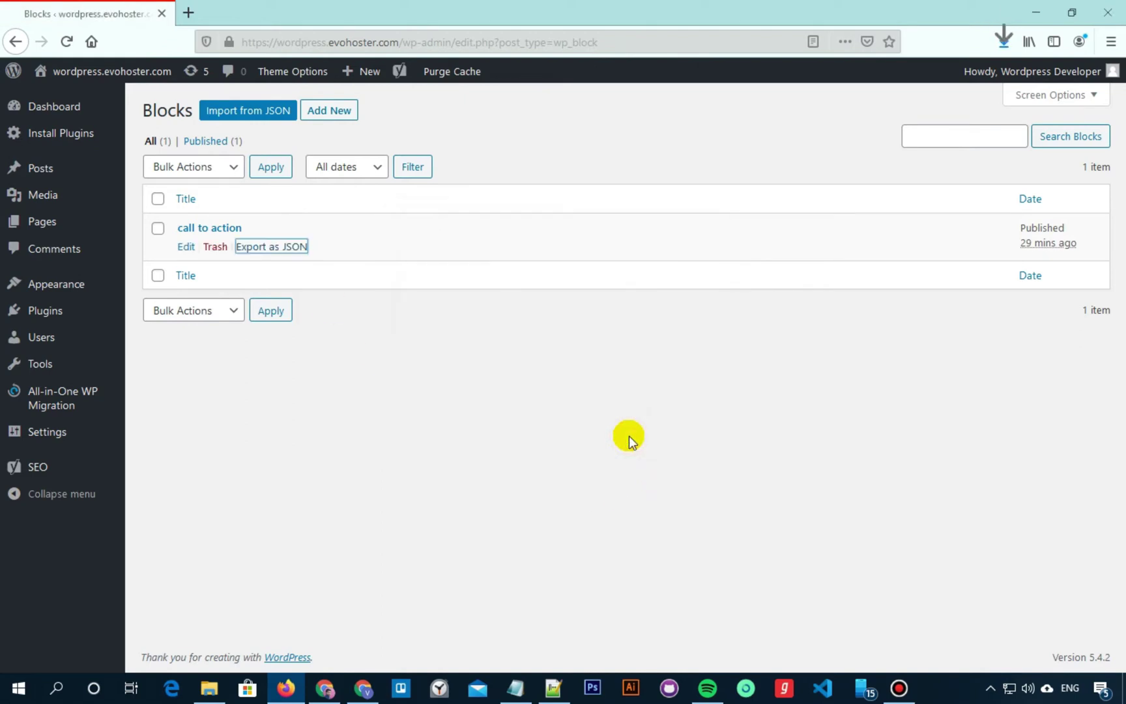
left_click(1000, 41)
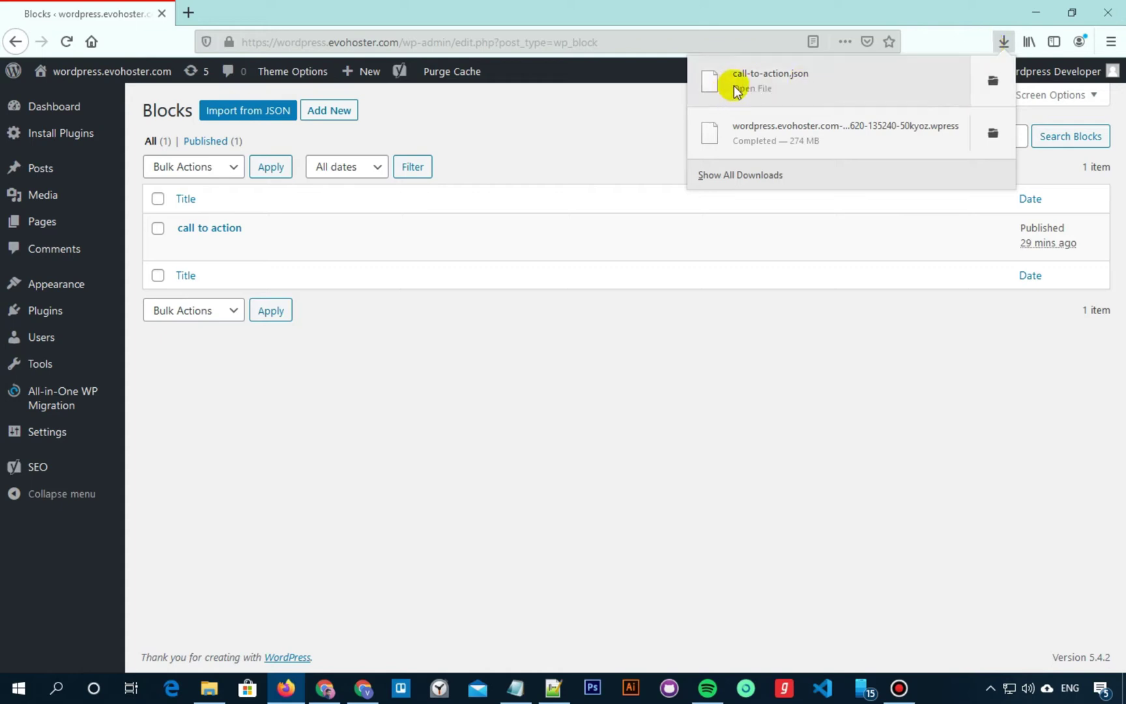
left_click(646, 392)
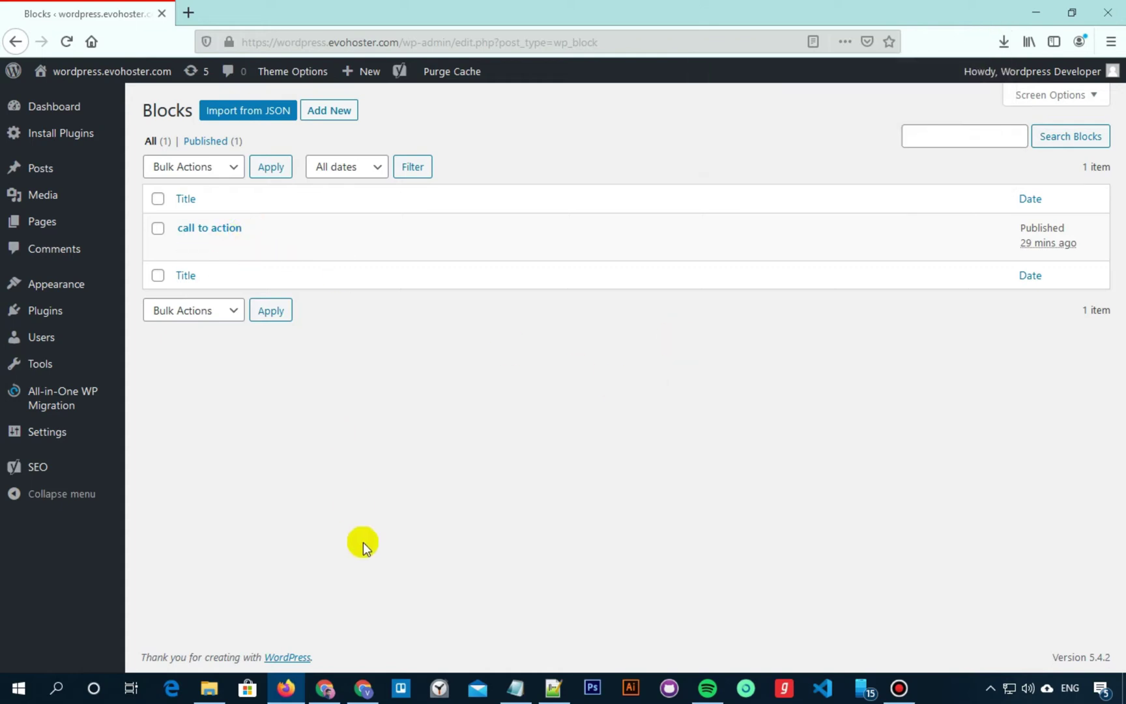
Step: Switch to the Digitalsuncity Demo dashboard in Google Chrome and open its "Hello world!" post for editing
mouse_move(365, 689)
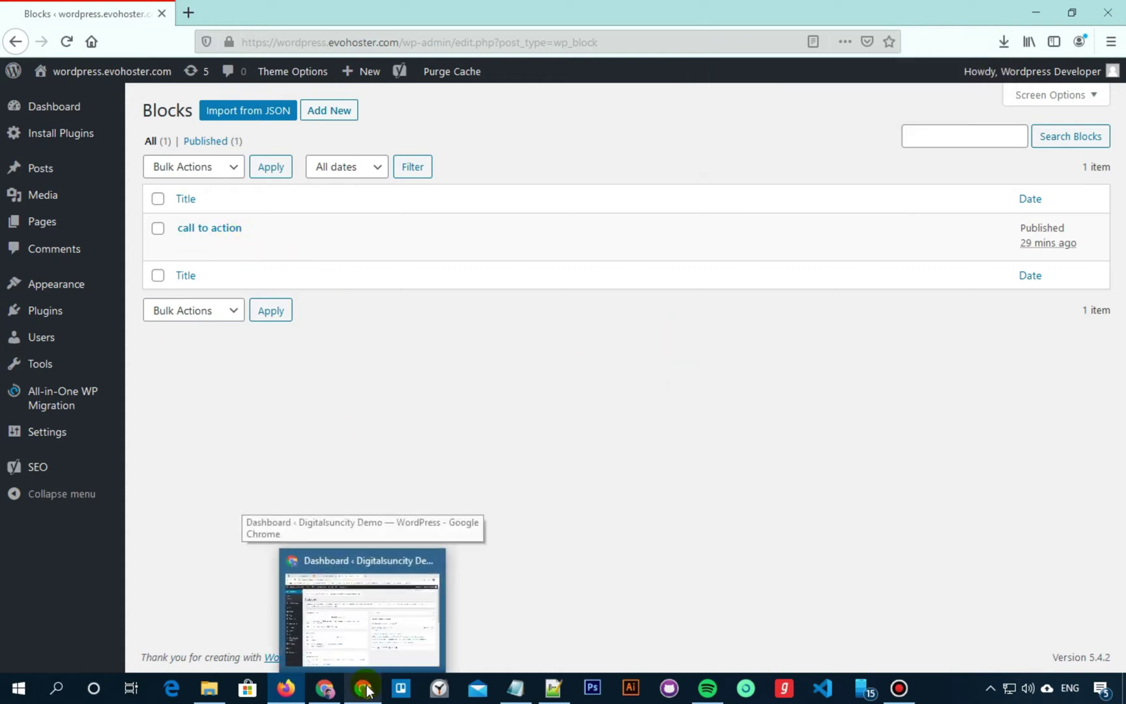
left_click(405, 607)
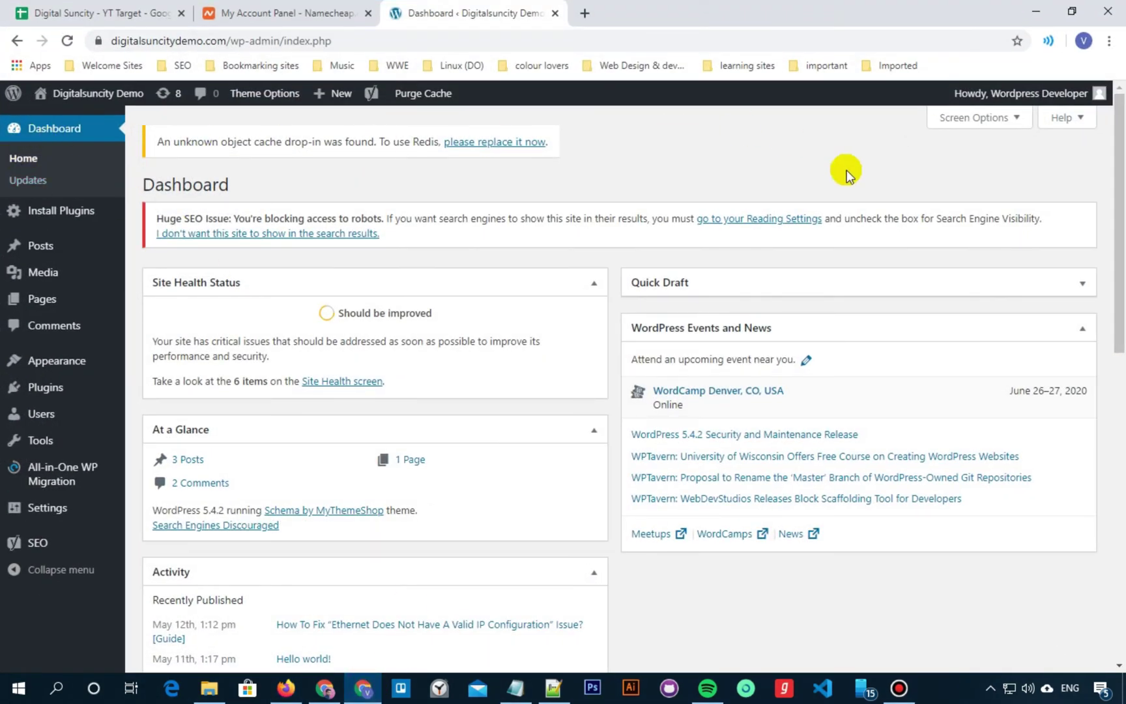
mouse_move(89, 248)
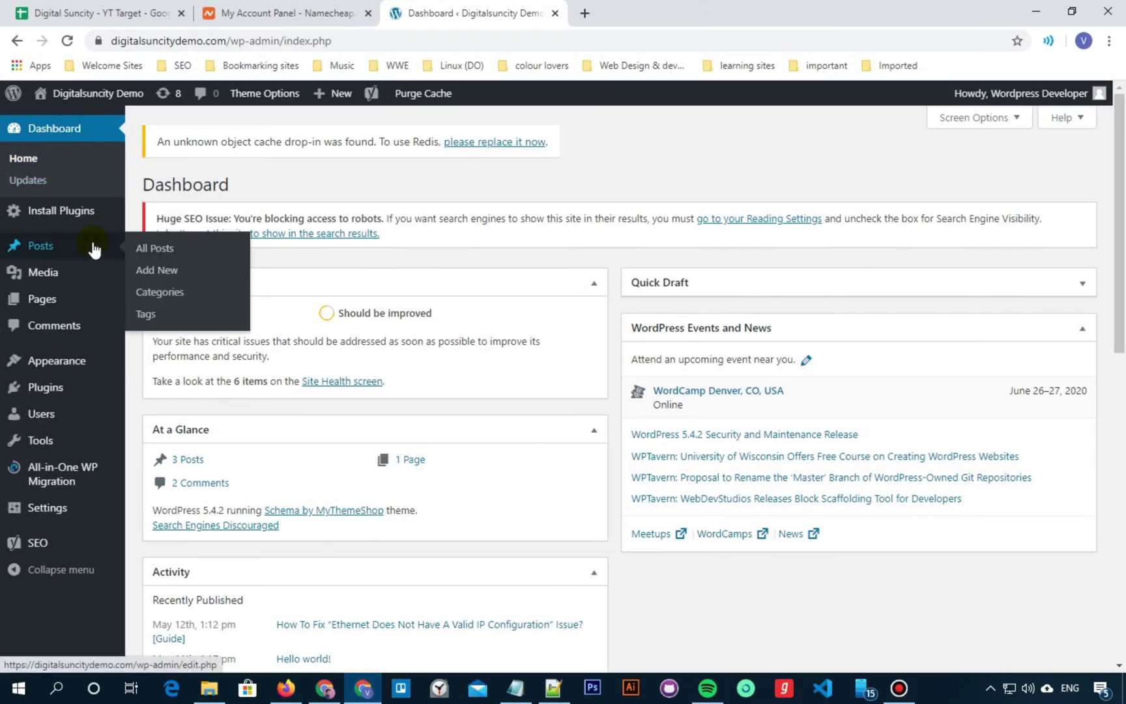
left_click(155, 250)
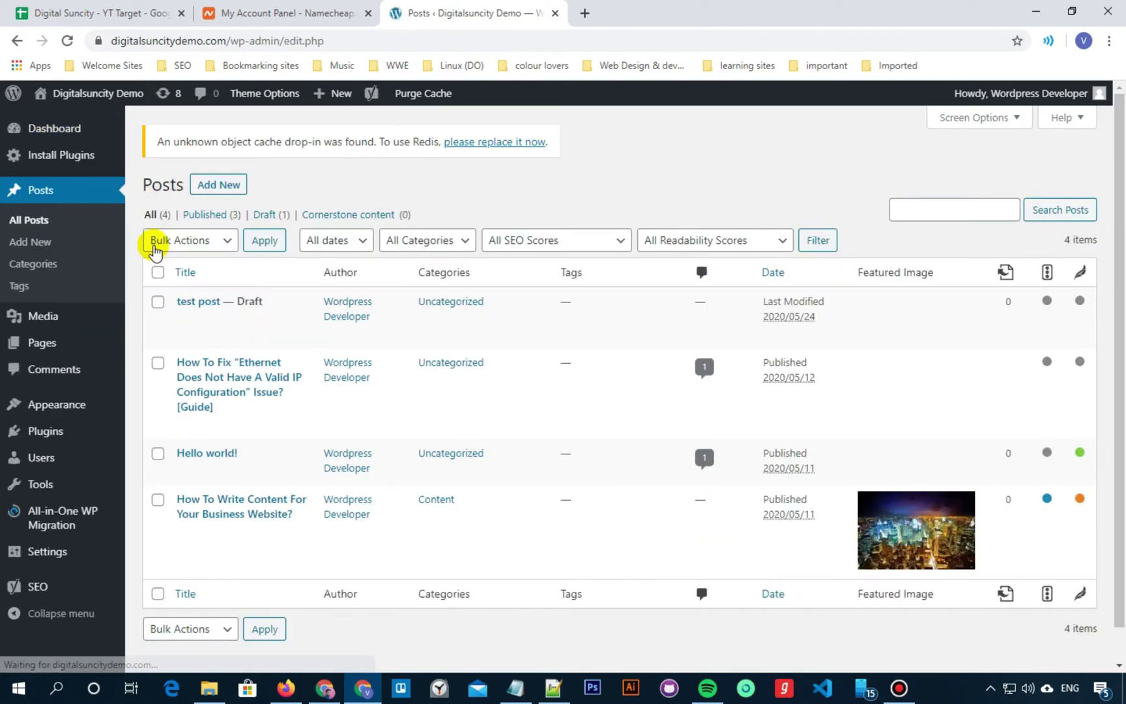
left_click(184, 456)
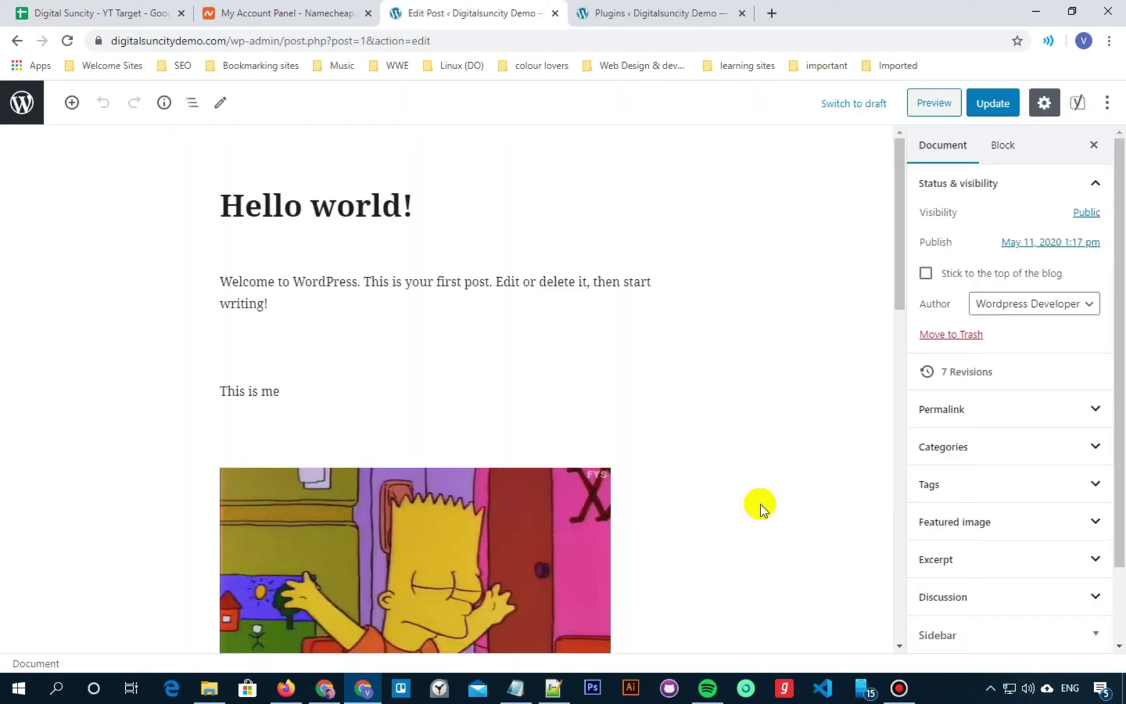
Step: Add the "Welcome to WordPress" paragraph to the reusable blocks, saving it under the default name "Untitled Reusable Block"
scroll(348, 357, "down", 5)
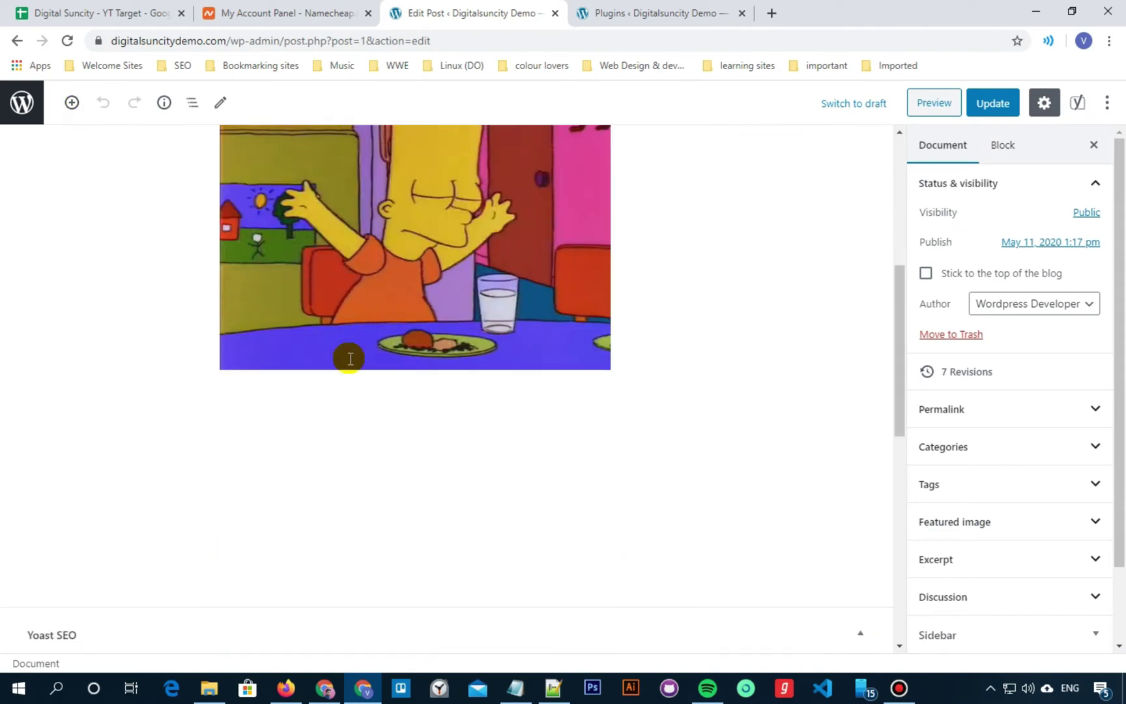
scroll(349, 358, "up", 4)
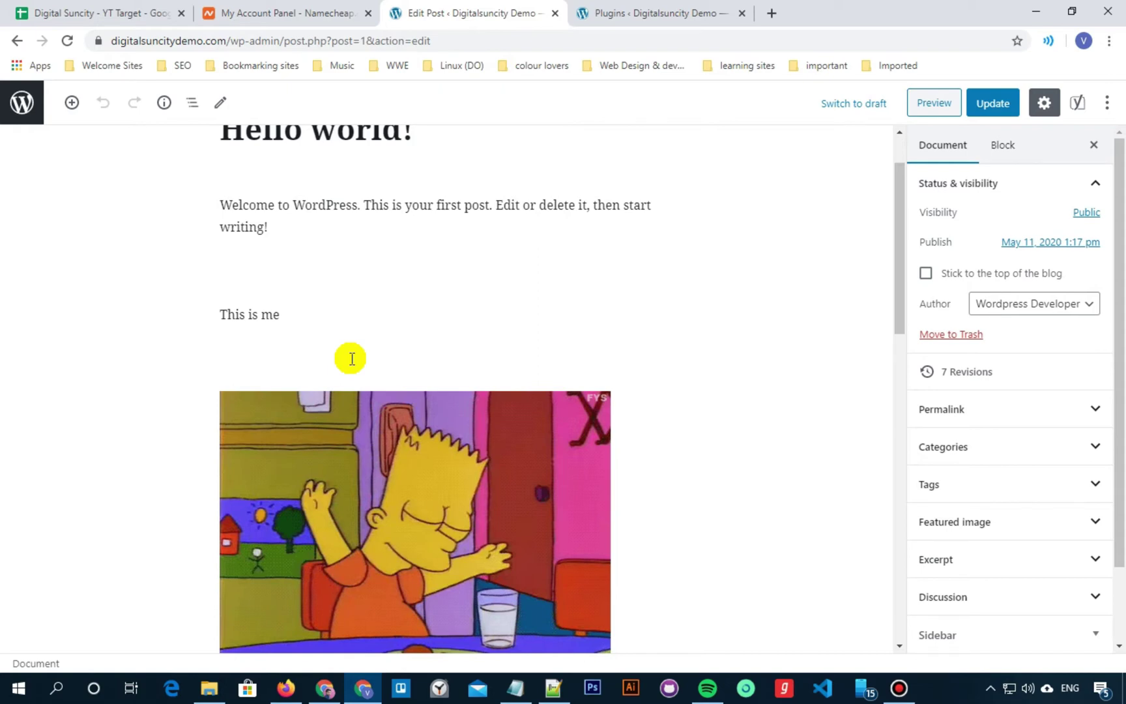
scroll(352, 359, "up", 2)
left_click(284, 287)
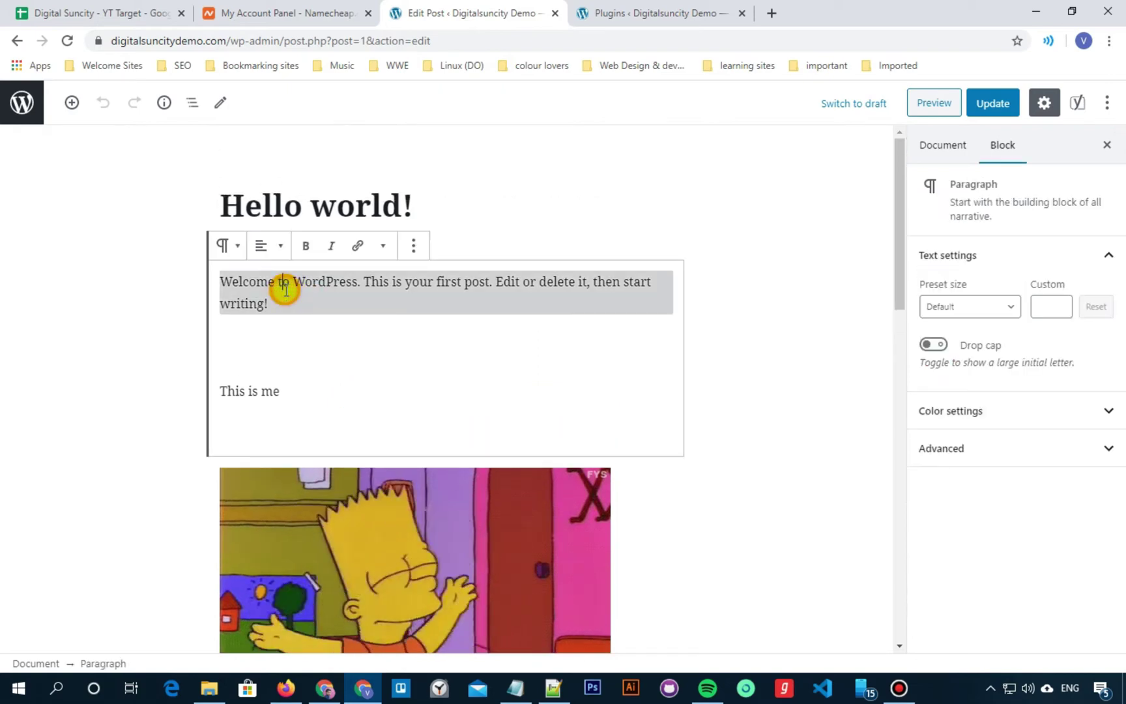
left_click(416, 245)
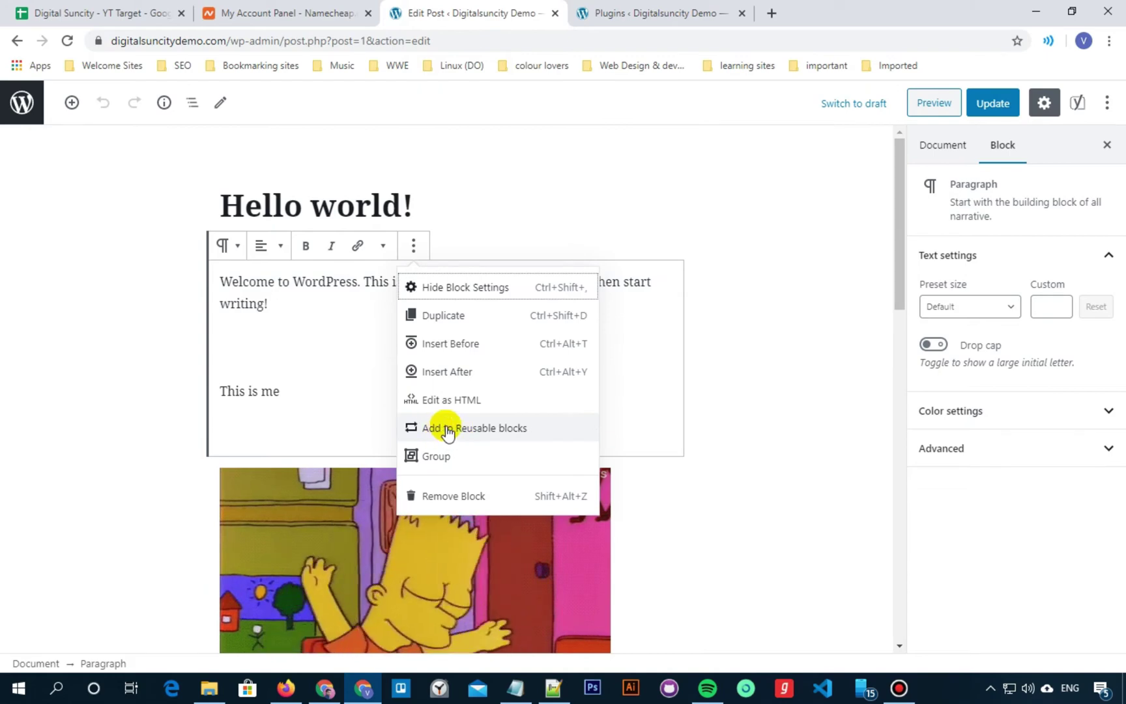
left_click(482, 431)
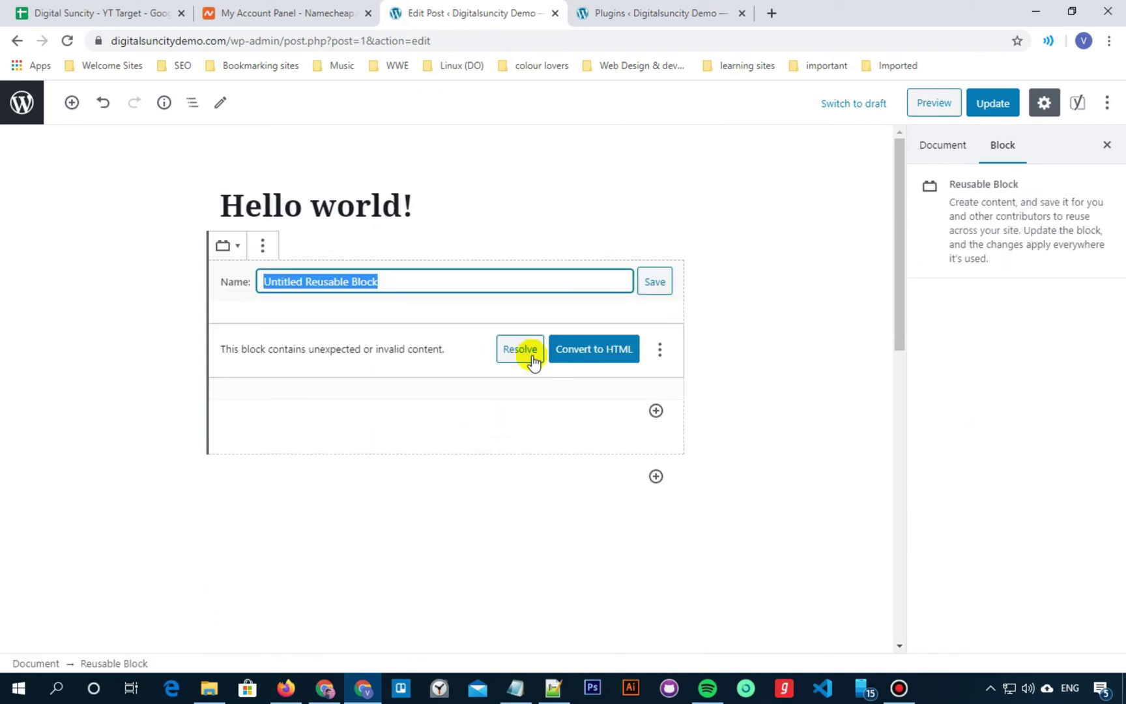
left_click(655, 282)
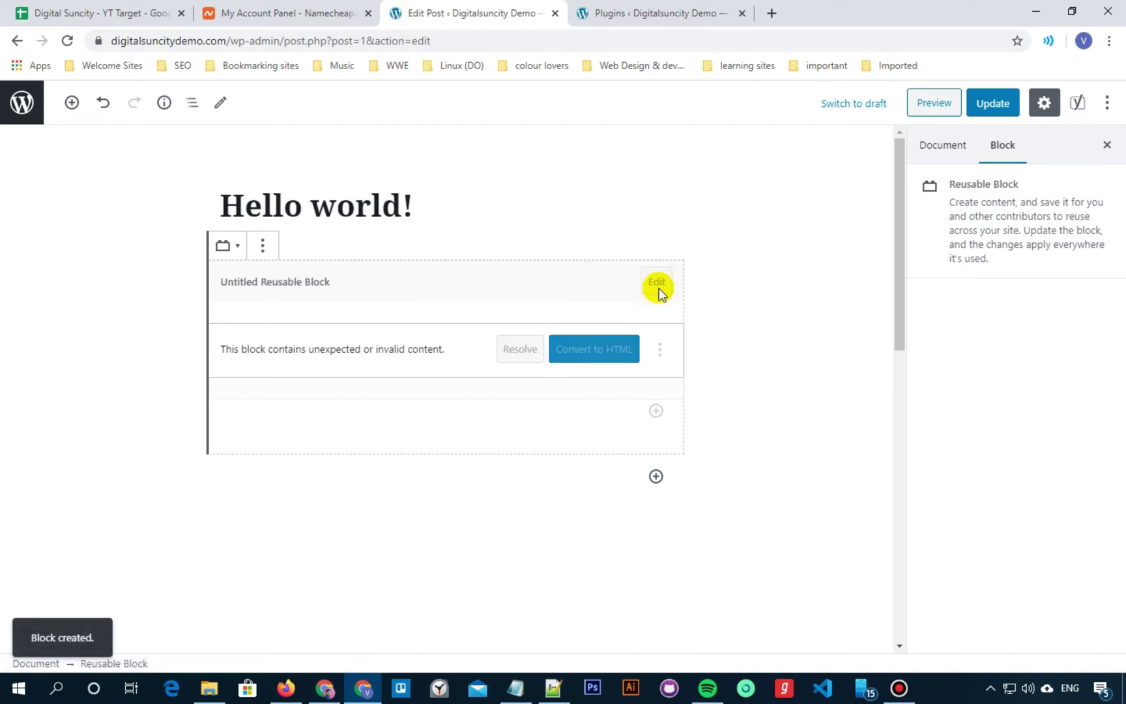
left_click(756, 336)
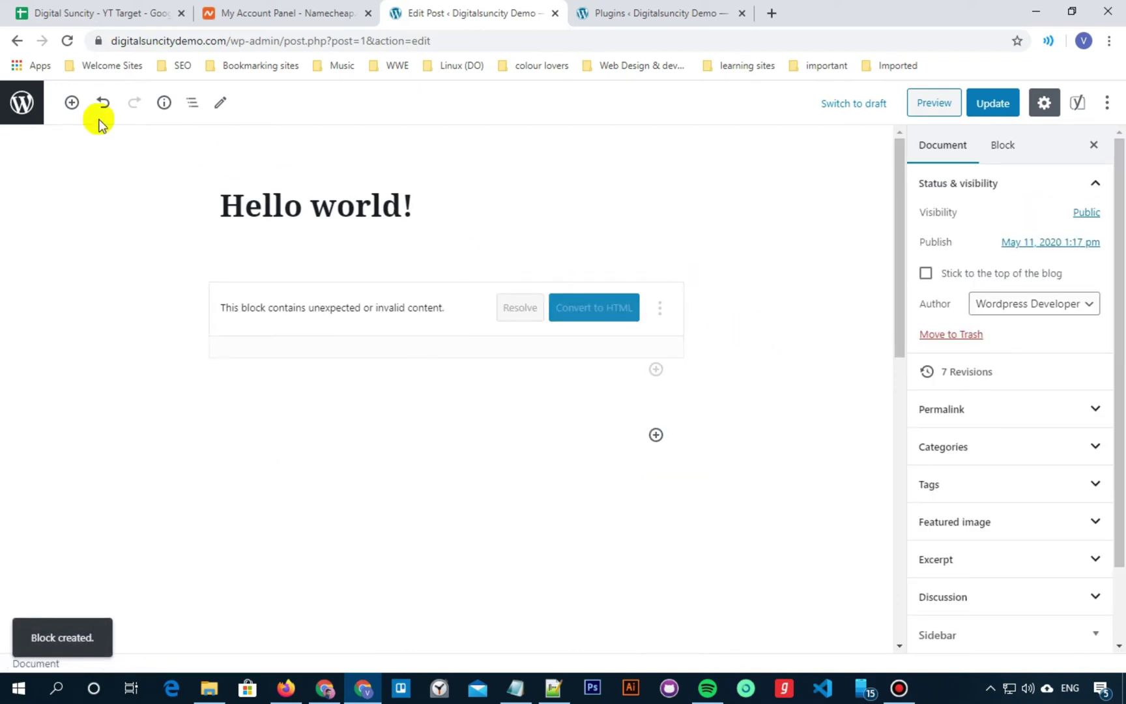
Step: Leave the post editor for the Digitalsuncity Demo site's page that manages all reusable blocks
left_click(71, 102)
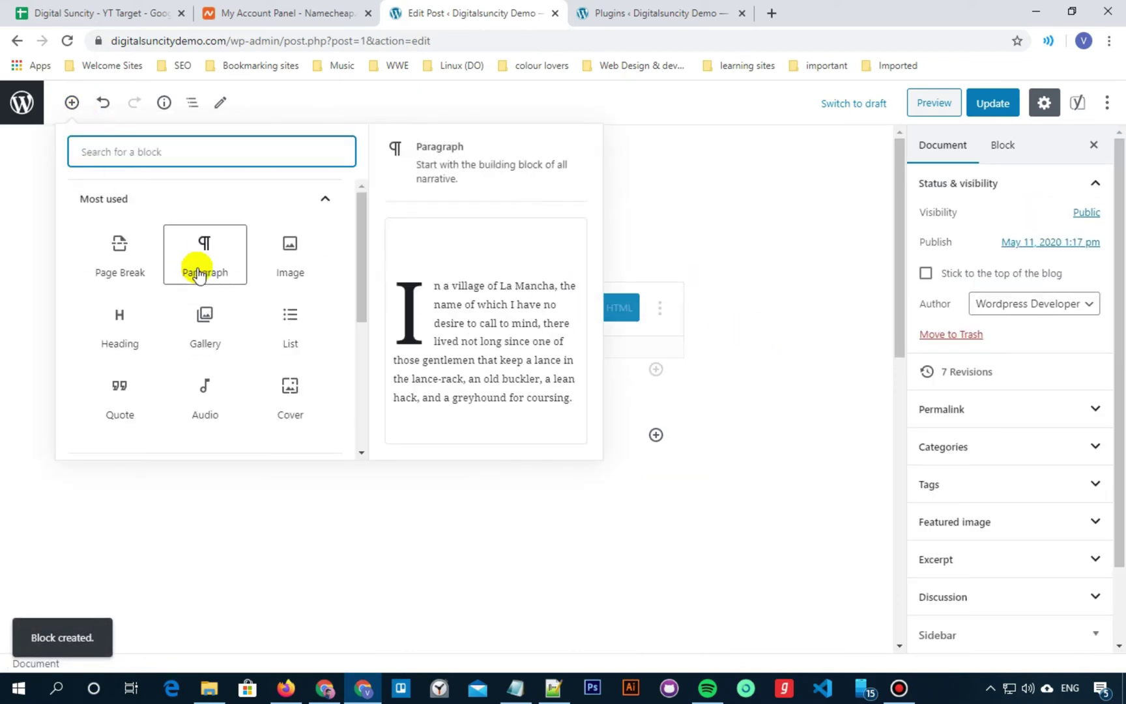
scroll(199, 261, "down", 5)
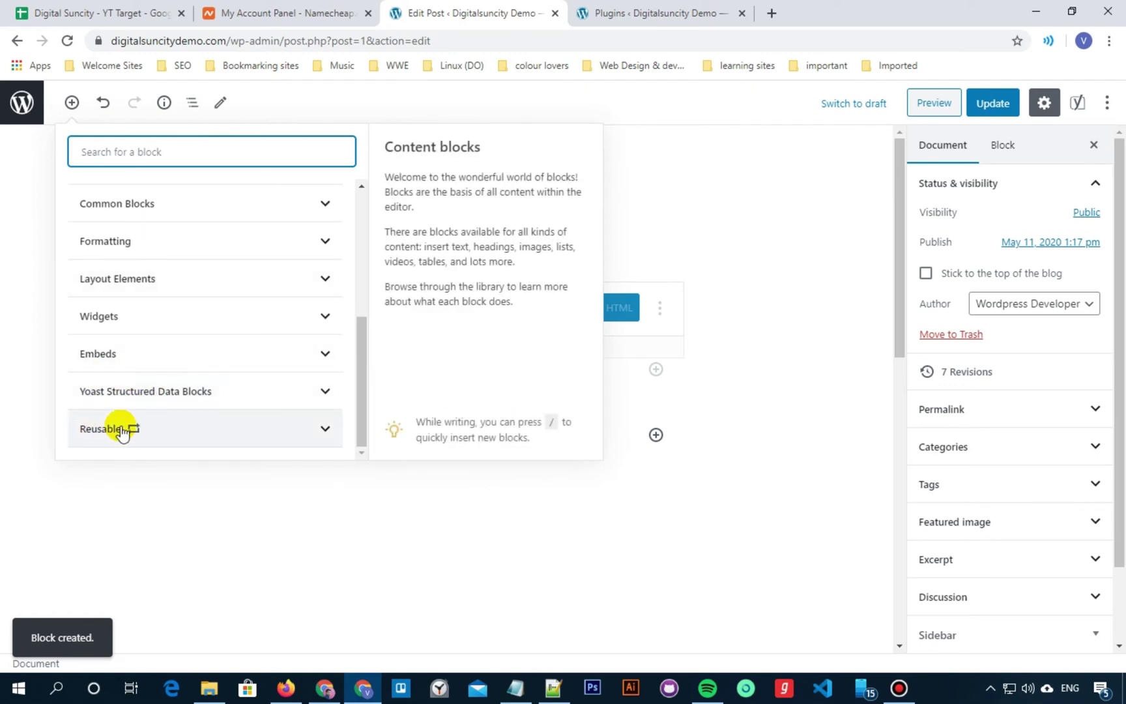
left_click(324, 431)
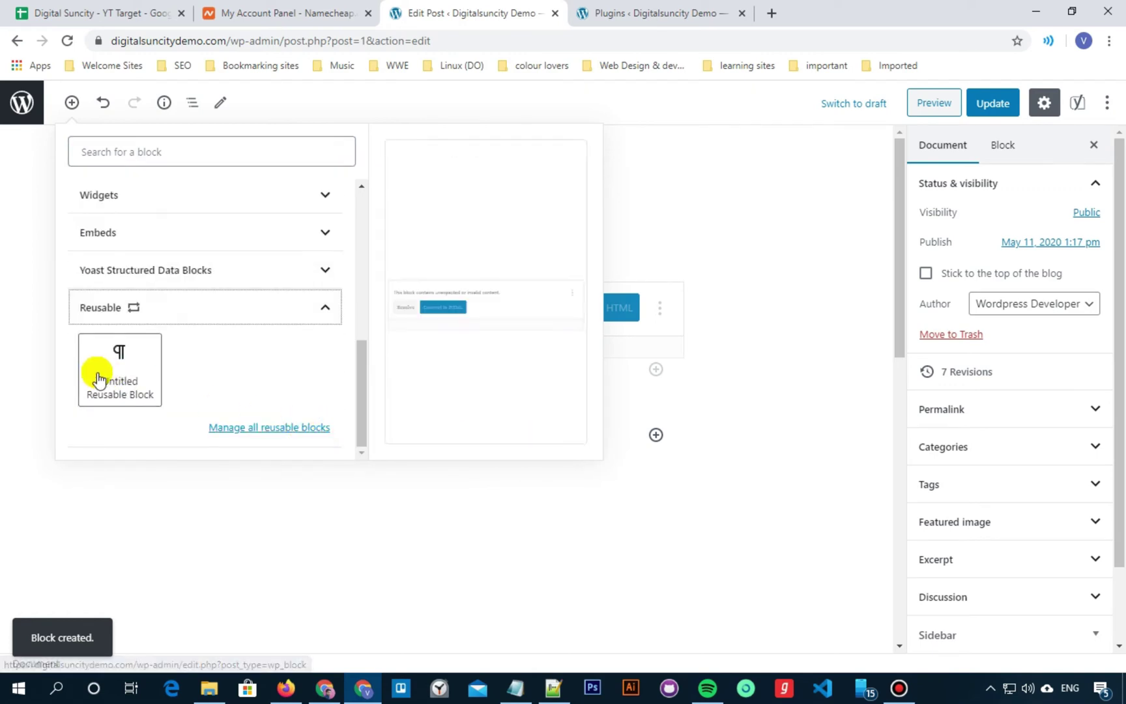
left_click(254, 429)
left_click(639, 130)
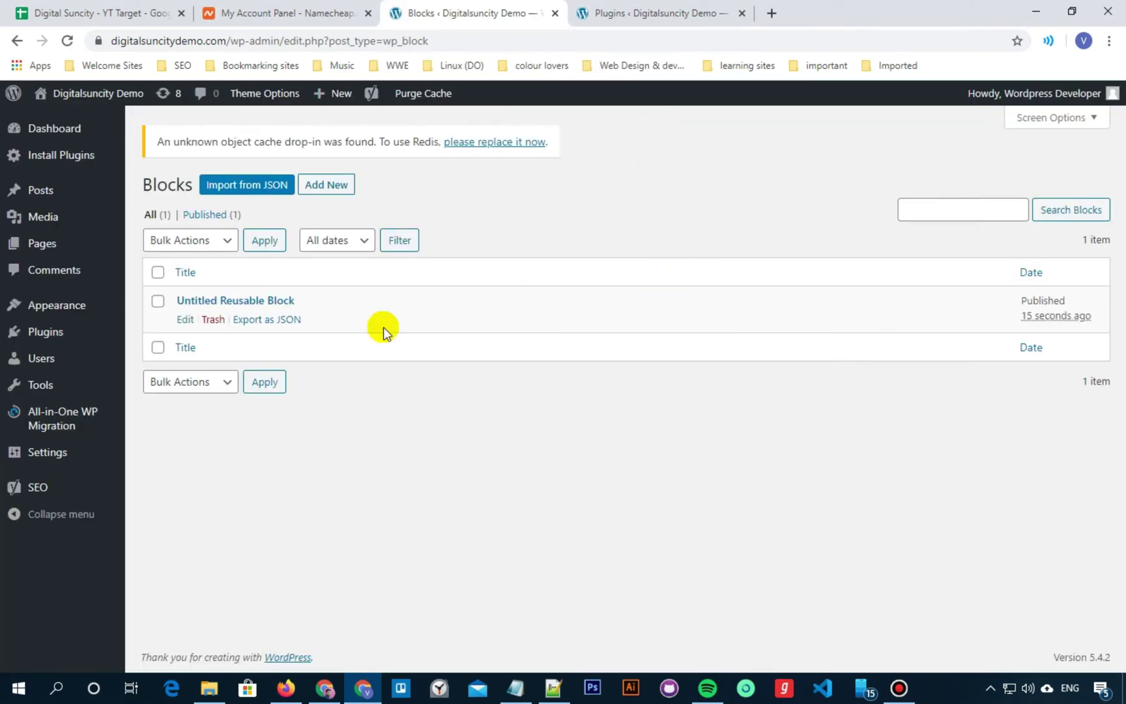
Step: Import the reusable block from the JSON file call-to-action.json in the Downloads folder
left_click(229, 192)
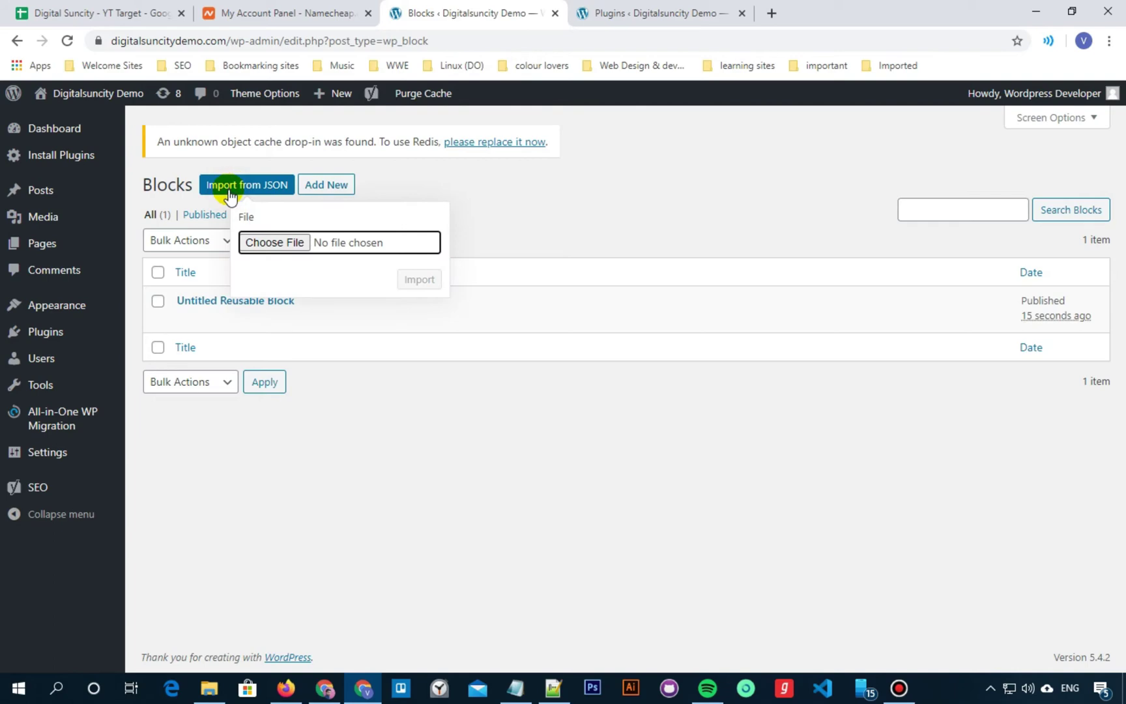
left_click(261, 242)
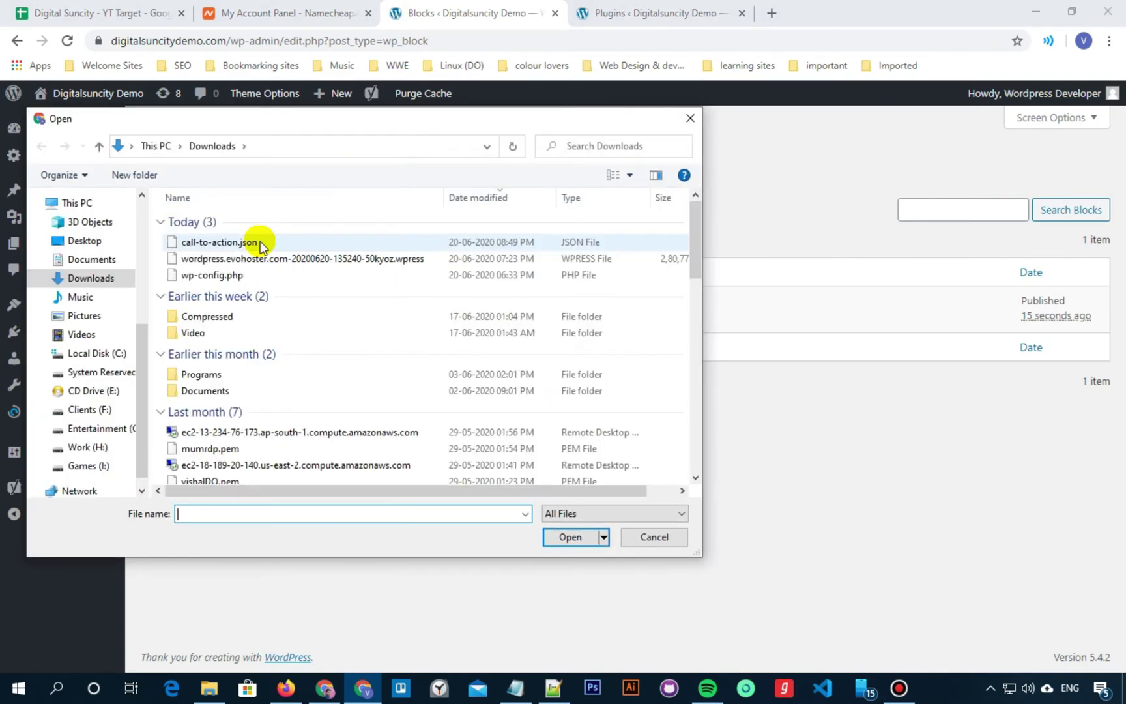
left_click(215, 243)
left_click(562, 537)
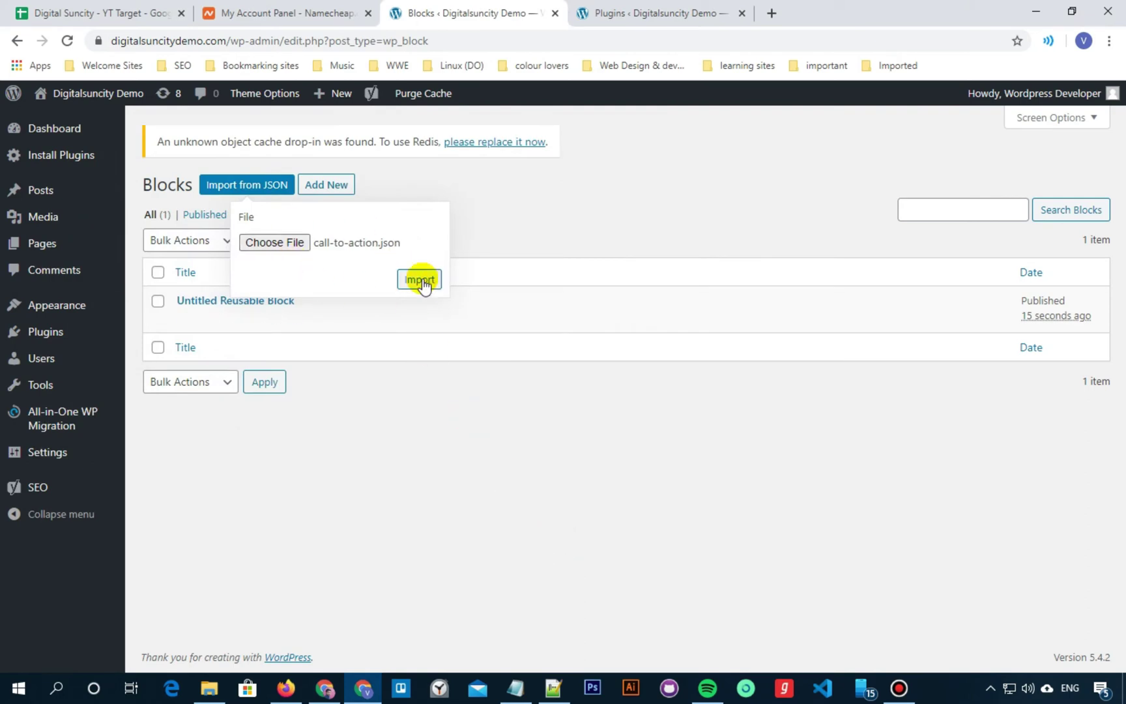
left_click(420, 280)
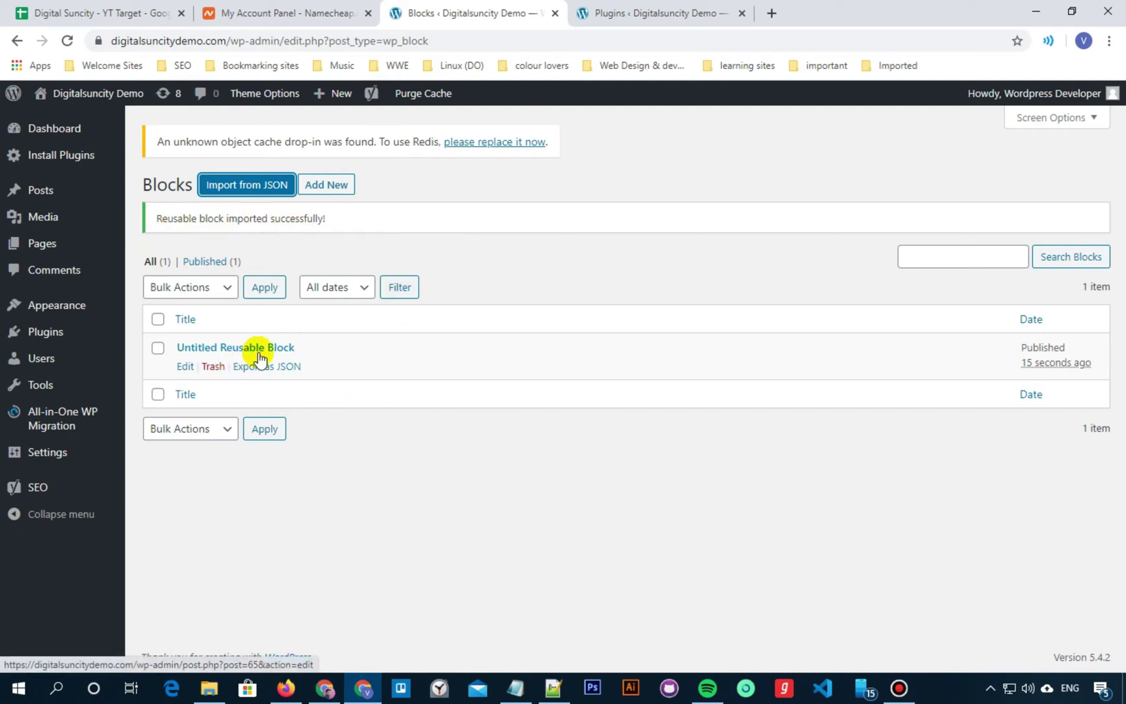
Step: Refresh the reusable blocks list and open the "Hello world!" post for editing from the list of all posts
left_click(65, 43)
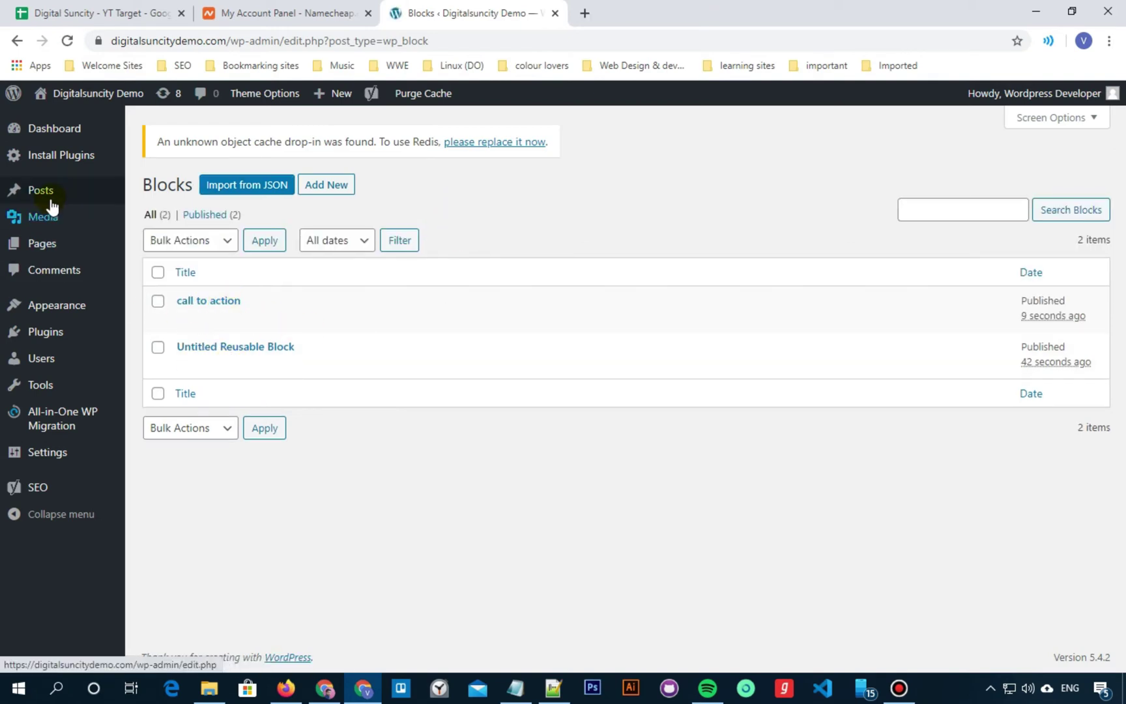
mouse_move(101, 196)
left_click(163, 194)
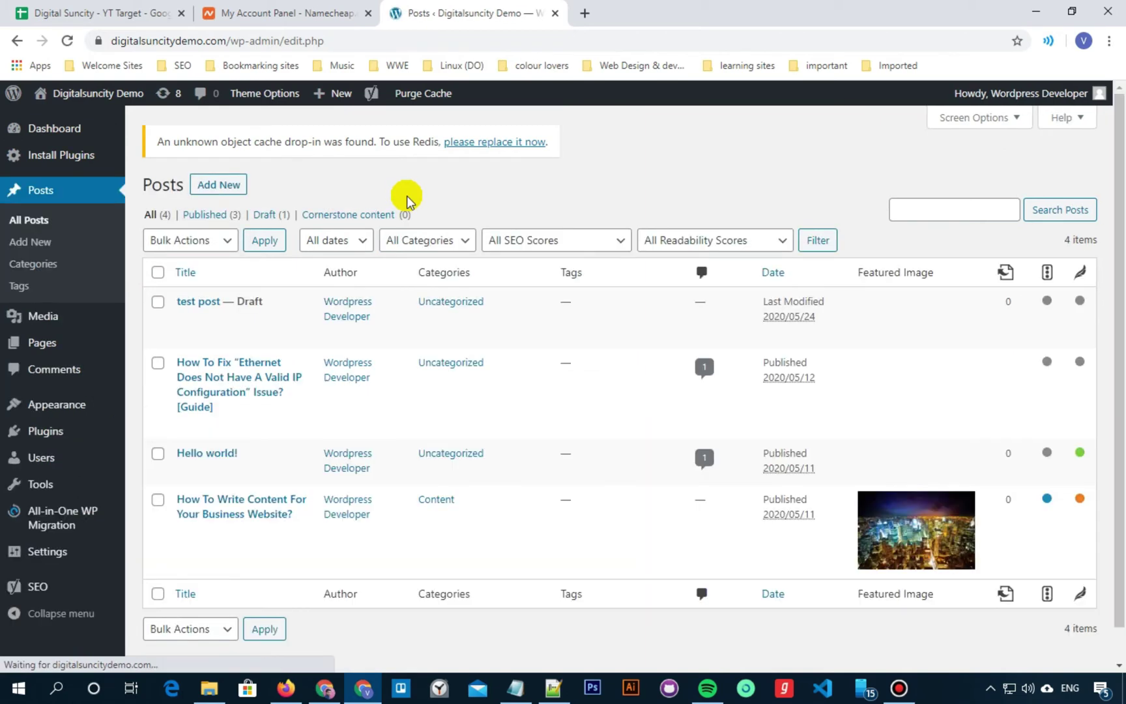
mouse_move(183, 476)
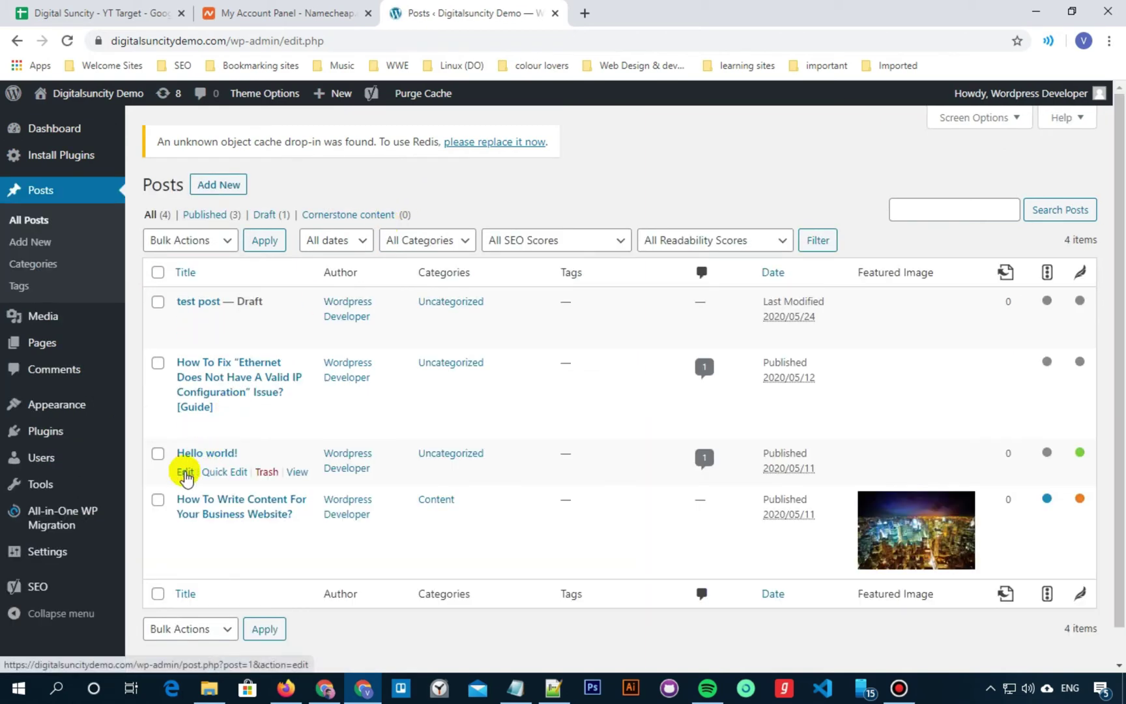
left_click(184, 474)
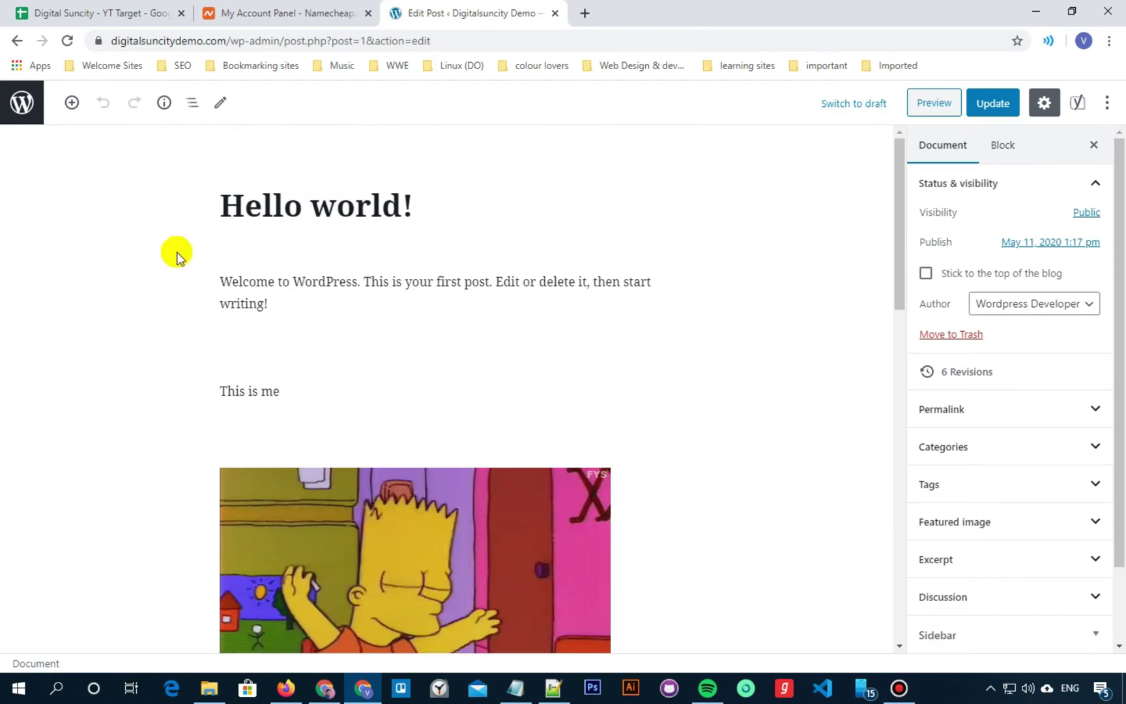
Step: Remove the paragraph block containing the "Welcome to WordPress" text and the image from the post
scroll(357, 378, "down", 5)
left_click(377, 337)
scroll(390, 375, "up", 5)
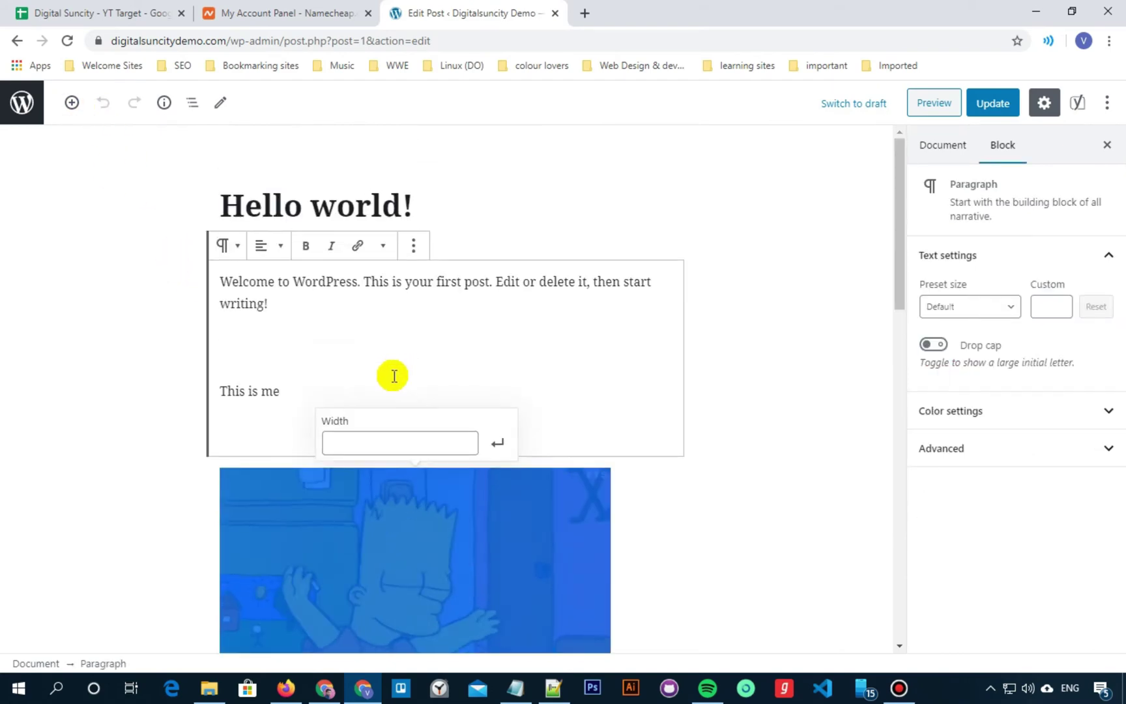
left_click(413, 246)
left_click(410, 495)
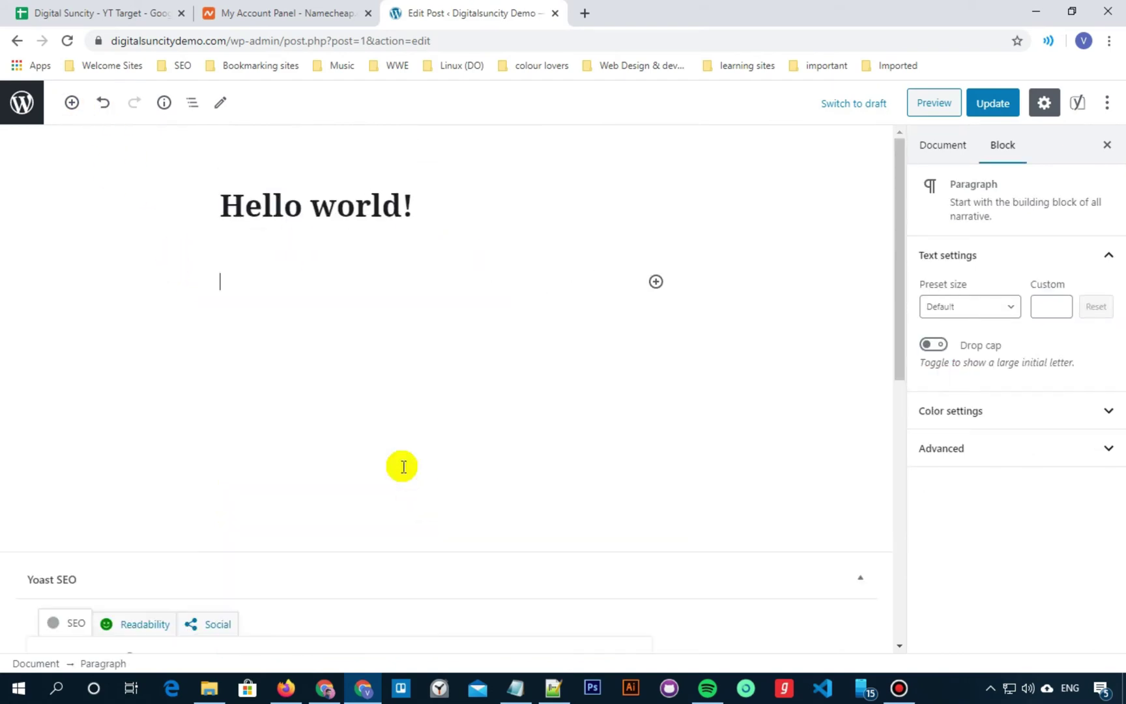
Step: Insert the reusable block "call to action" below the post title
left_click(72, 103)
scroll(247, 267, "down", 5)
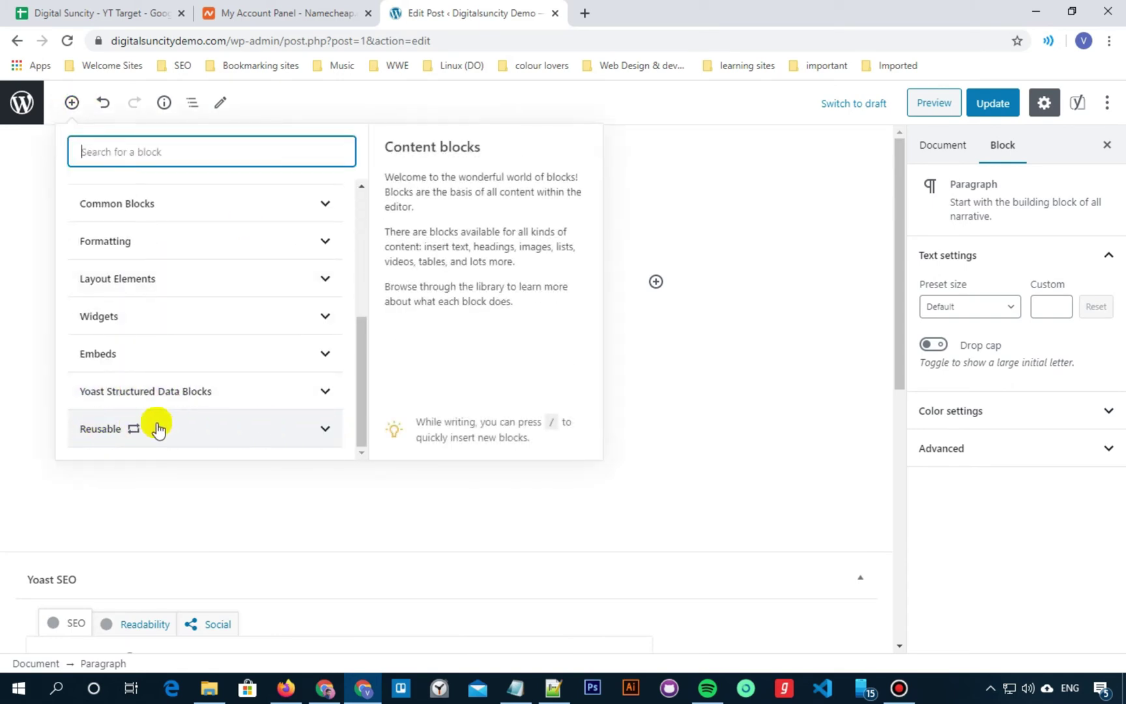
left_click(193, 428)
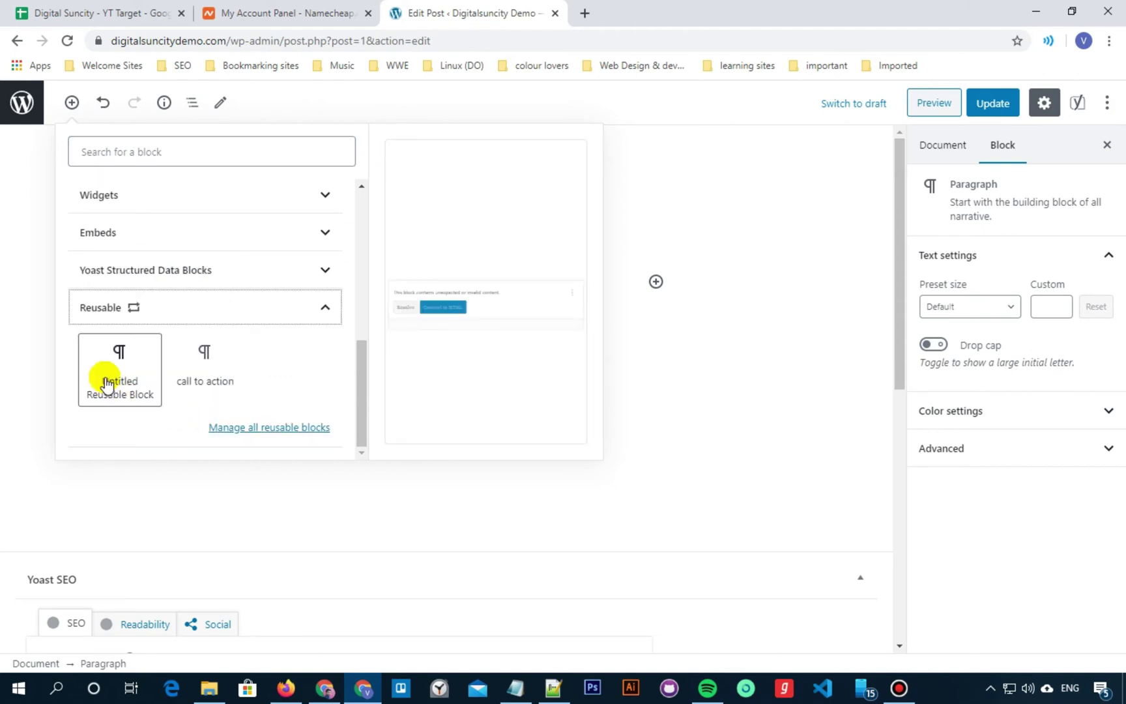
left_click(221, 378)
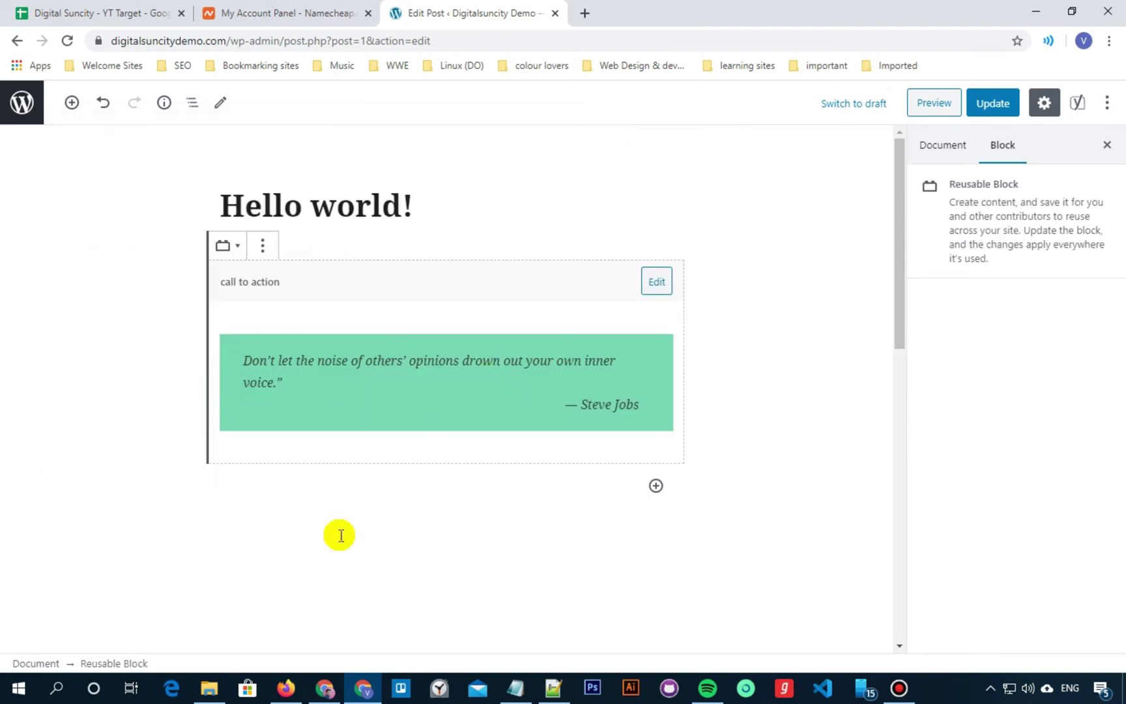
Step: Compare the inserted block with the original in Firefox, return to Chrome and update the "Hello world!" post
left_click(286, 689)
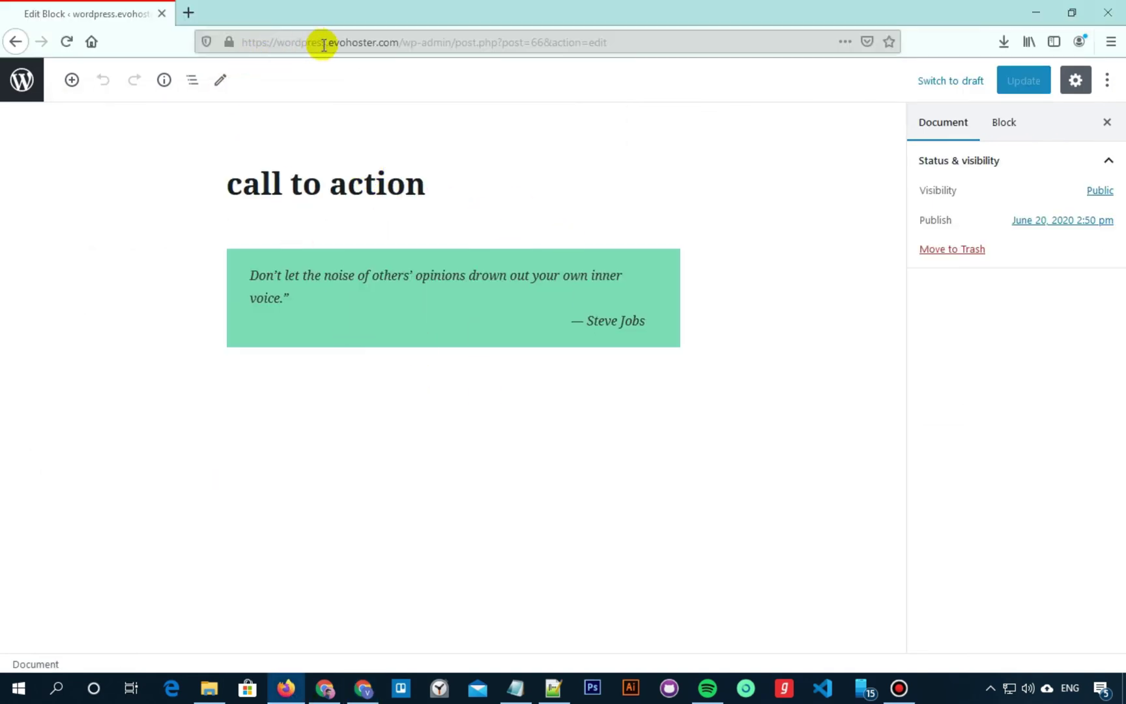
left_click(359, 698)
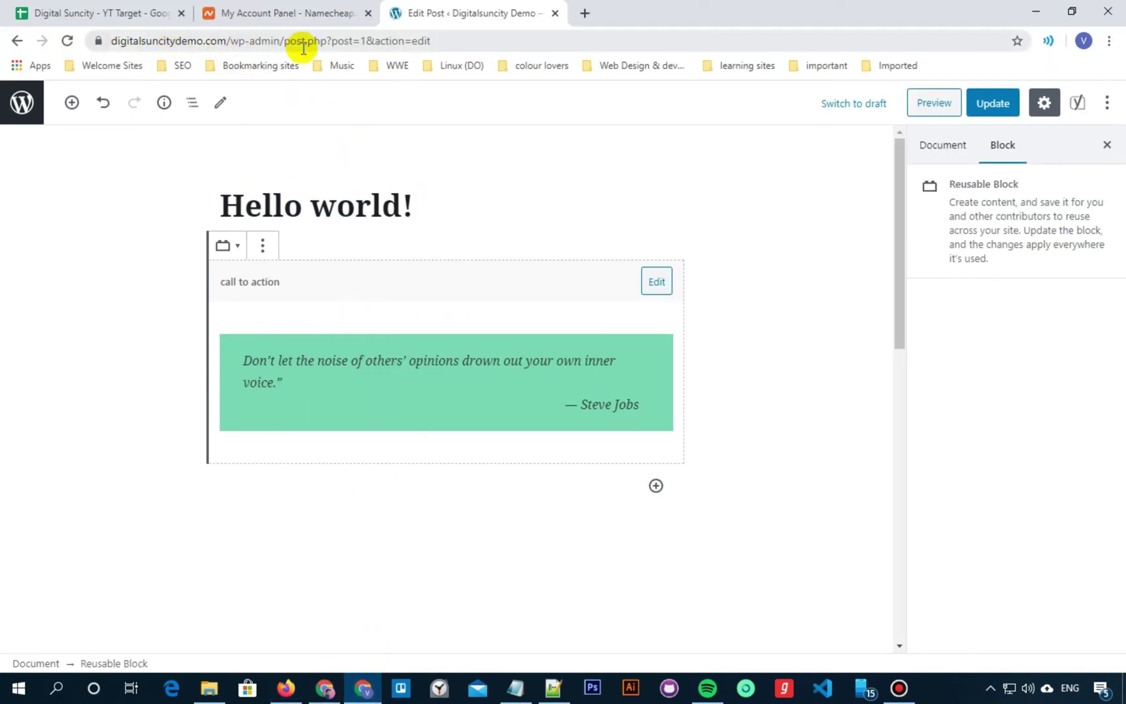
left_click(991, 103)
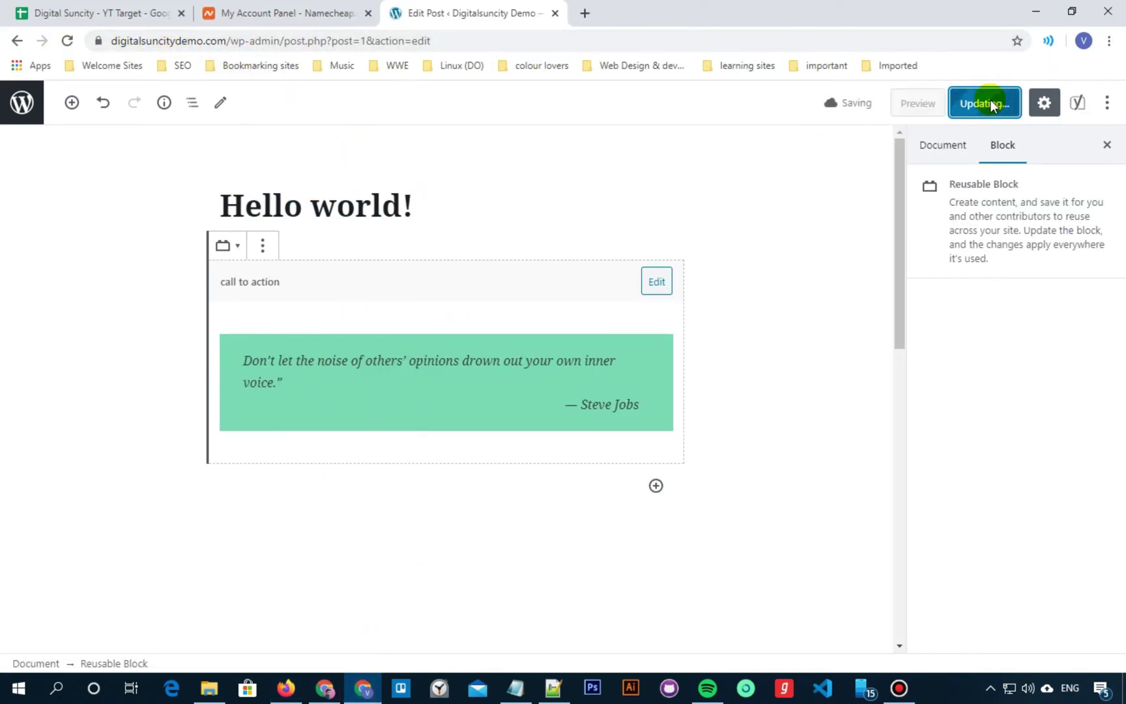